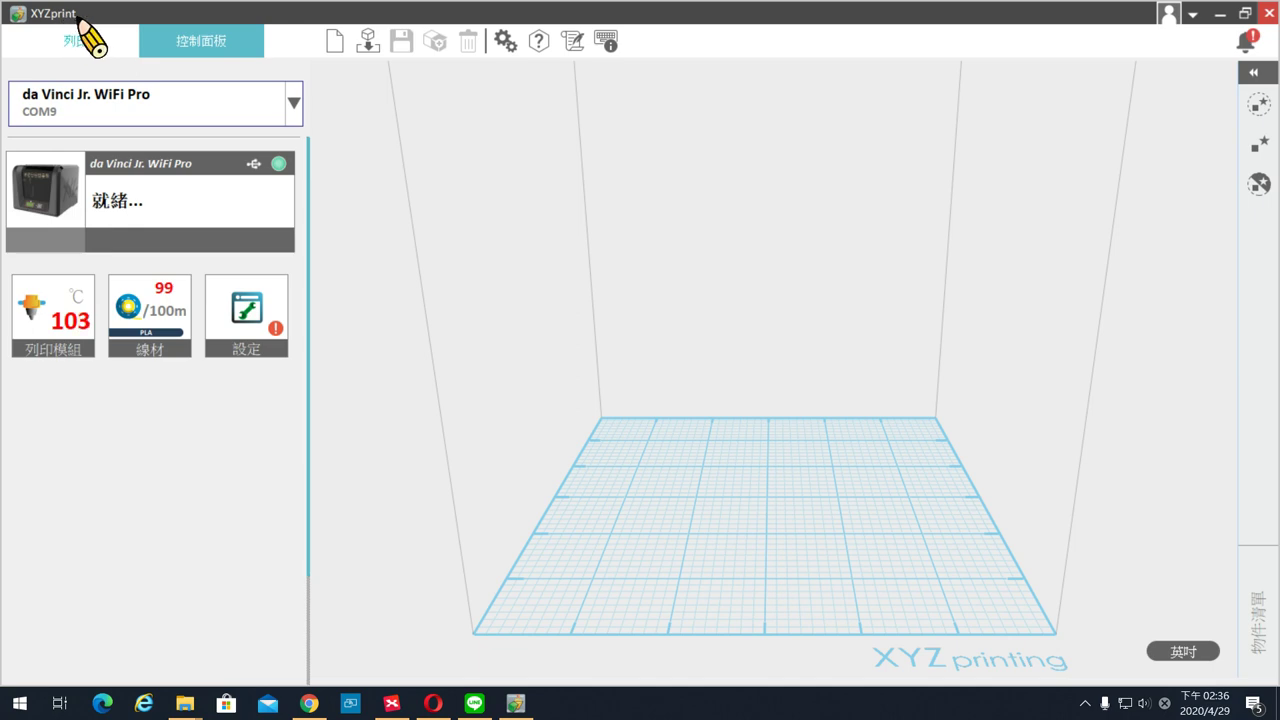
Import the 名牌鑰匙圈 model from the 下載 folder for printing.
{"action": "left_click", "coordinate": [78, 42]}
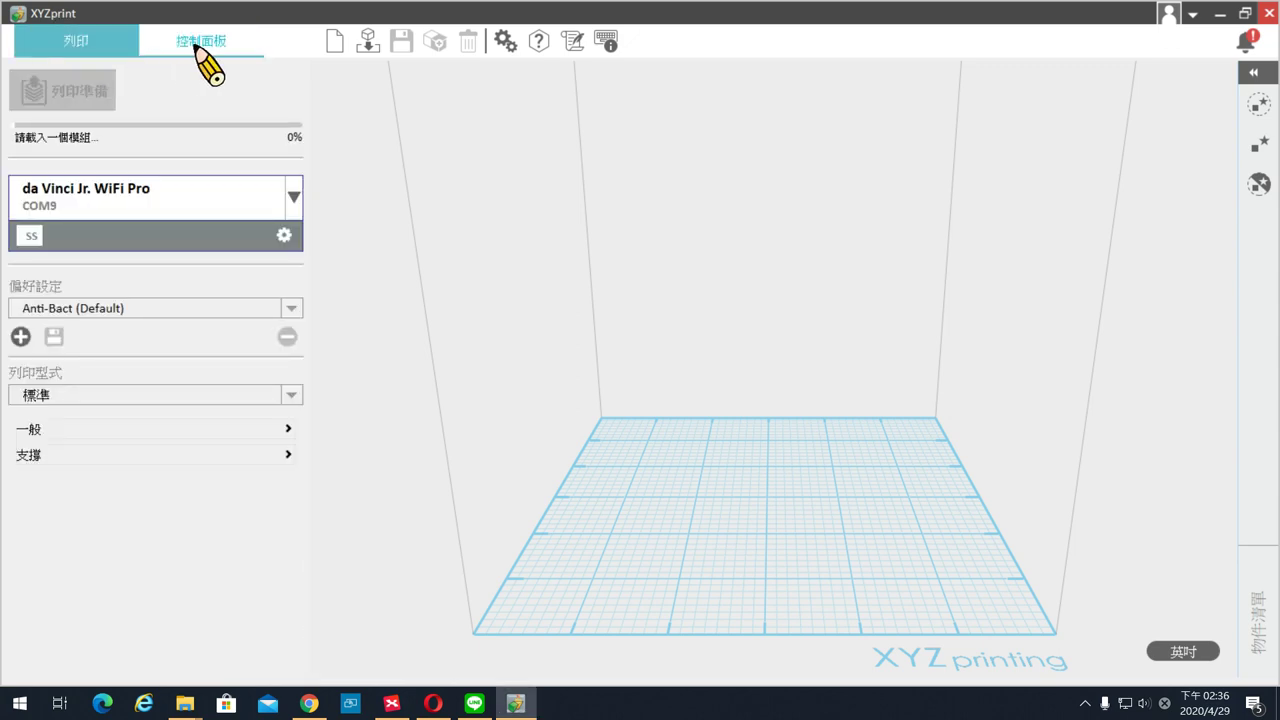
{"action": "left_click", "coordinate": [379, 47]}
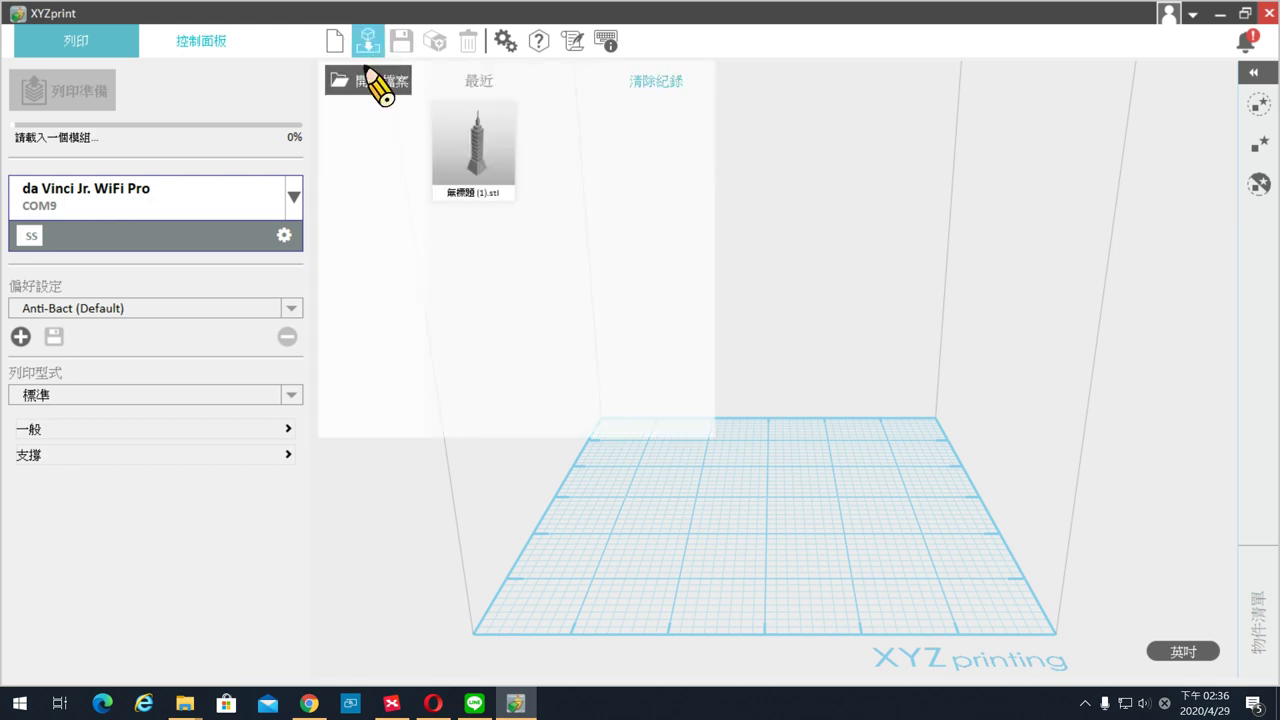
{"action": "left_click", "coordinate": [386, 84]}
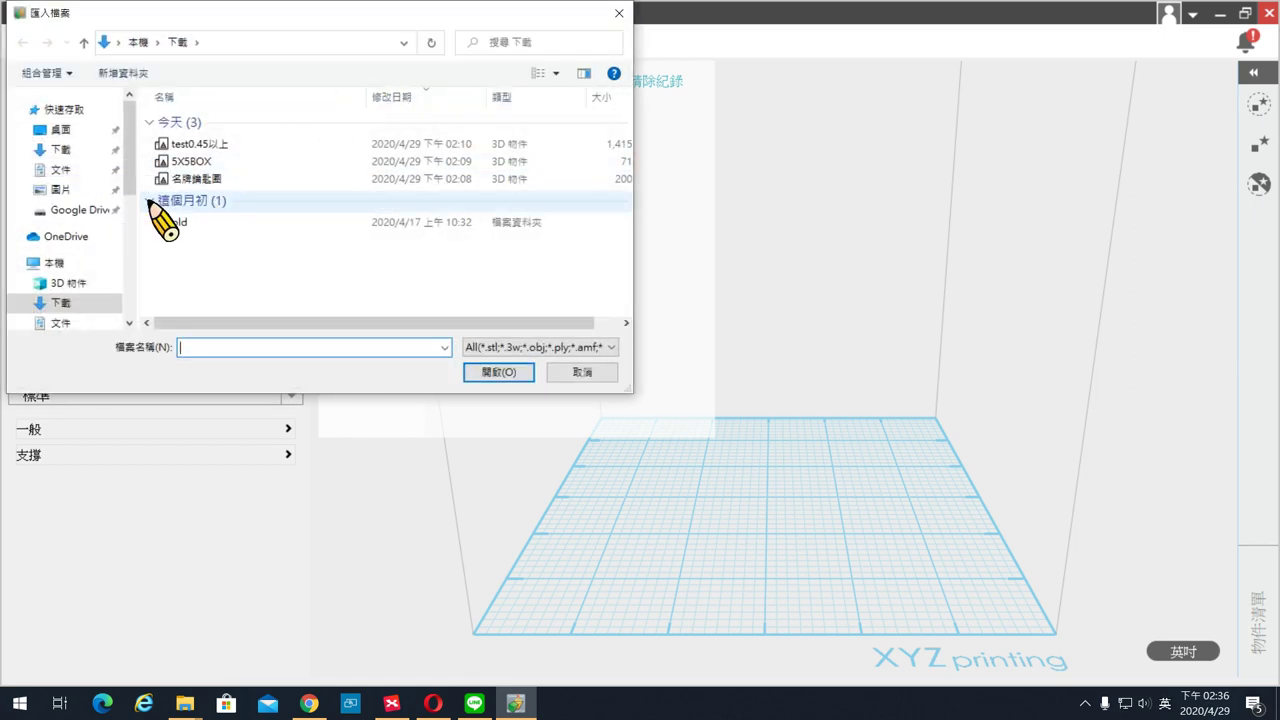
{"action": "left_click", "coordinate": [58, 149]}
{"action": "left_click", "coordinate": [220, 180]}
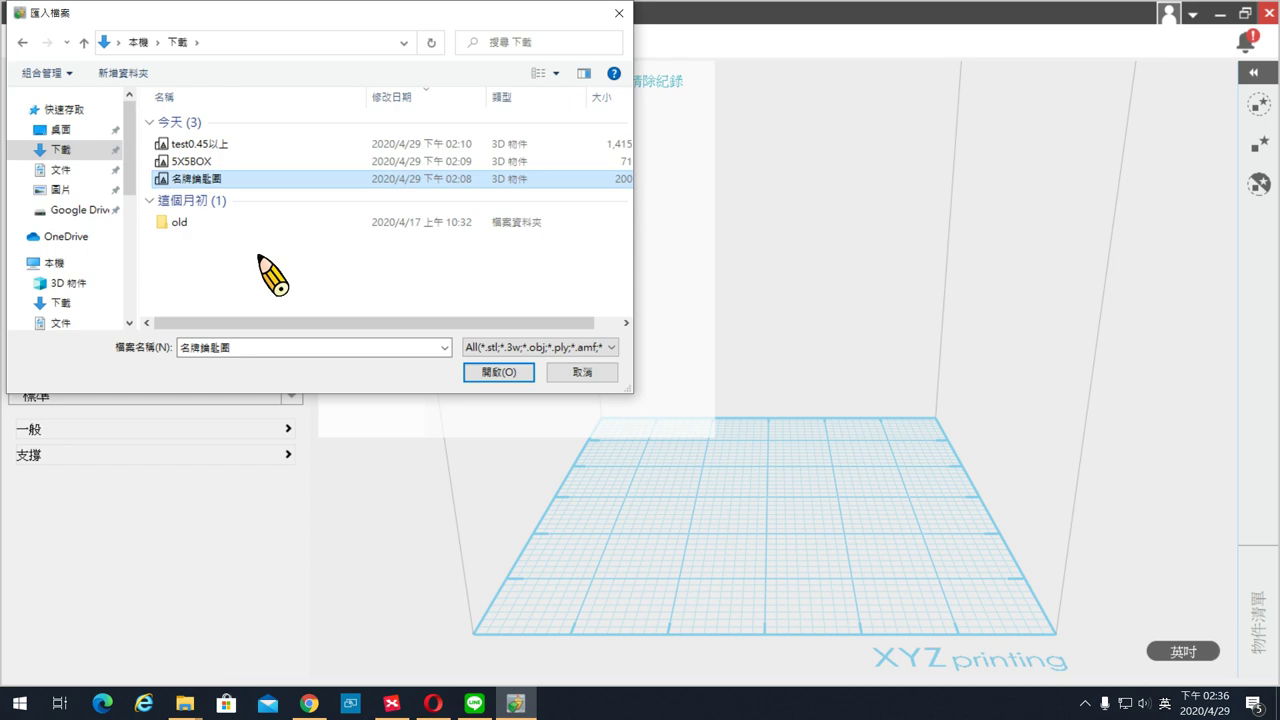
{"action": "left_click", "coordinate": [495, 372]}
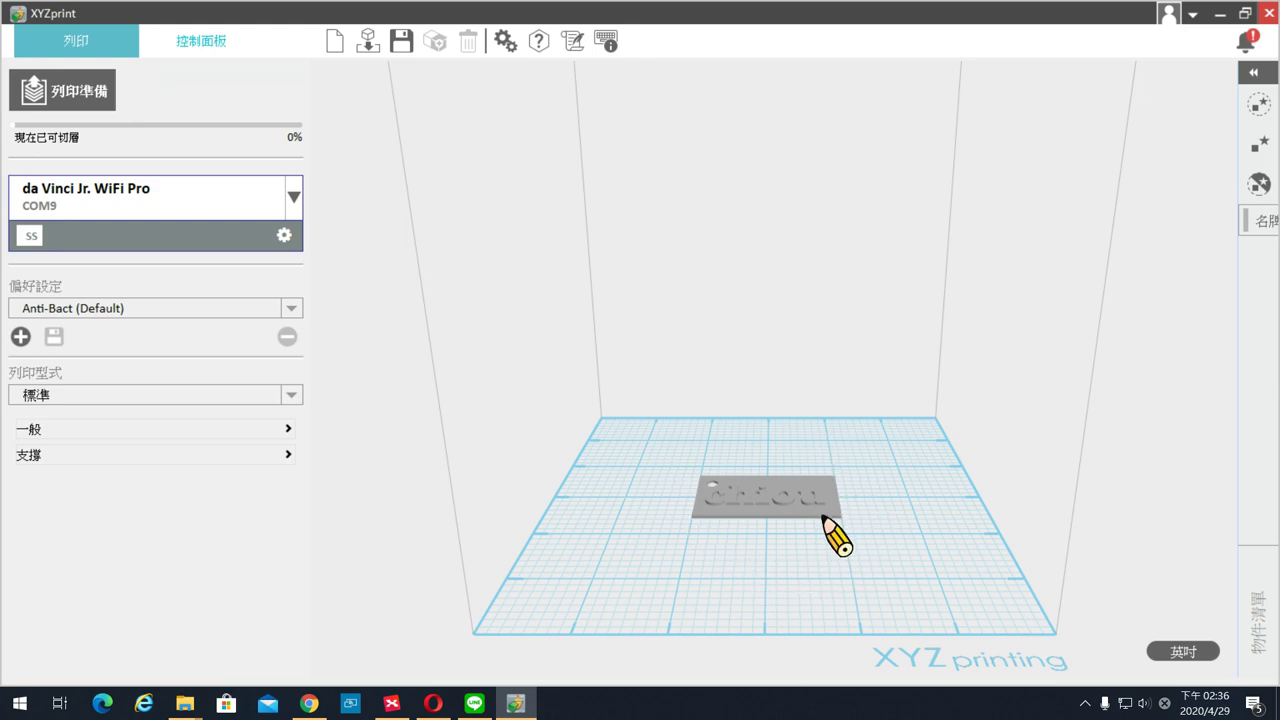
Examine the imported name tag keychain on the print bed up close and from several angles.
{"action": "scroll", "coordinate": [830, 535], "scroll_direction": "down", "scroll_amount": 3}
{"action": "scroll", "coordinate": [831, 537], "scroll_direction": "up", "scroll_amount": 5}
{"action": "scroll", "coordinate": [835, 541], "scroll_direction": "down", "scroll_amount": 2}
{"action": "right_click_drag", "start_coordinate": [834, 543], "coordinate": [780, 300]}
{"action": "scroll", "coordinate": [884, 606], "scroll_direction": "up", "scroll_amount": 2}
{"action": "right_click_drag", "start_coordinate": [778, 445], "coordinate": [857, 529]}
{"action": "scroll", "coordinate": [749, 434], "scroll_direction": "up", "scroll_amount": 4}
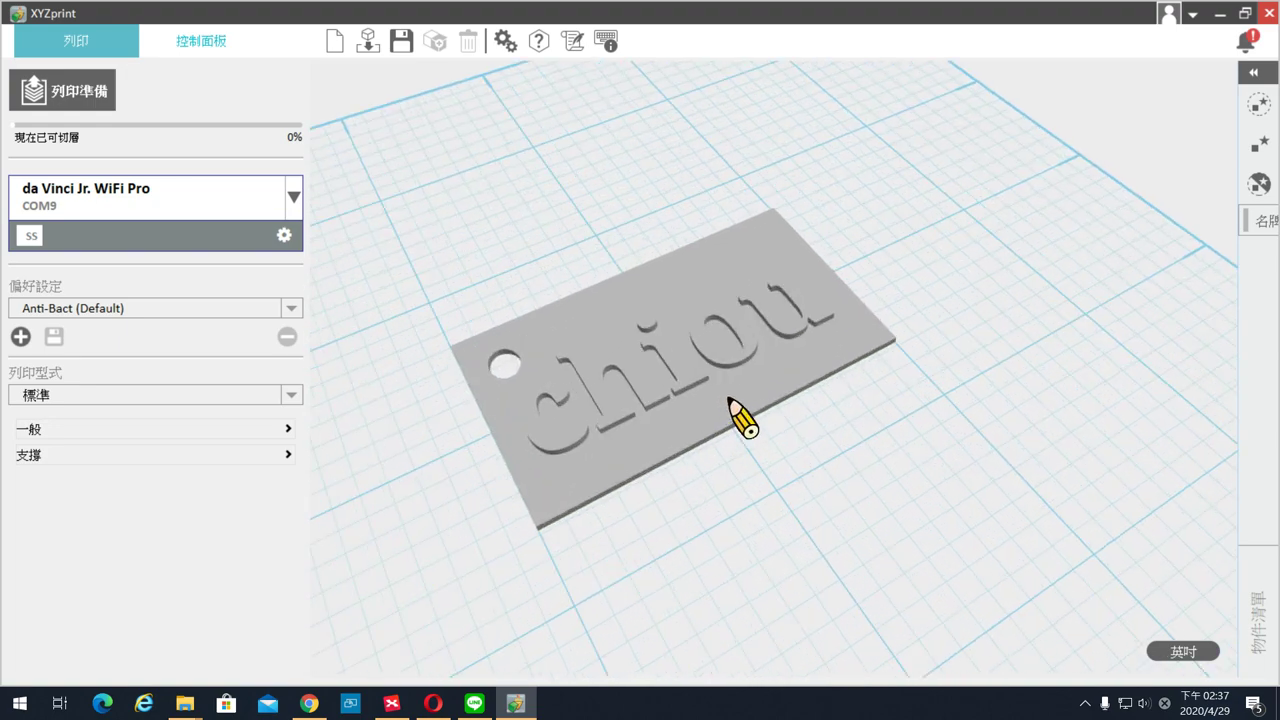
{"action": "right_click_drag", "start_coordinate": [760, 466], "coordinate": [797, 400]}
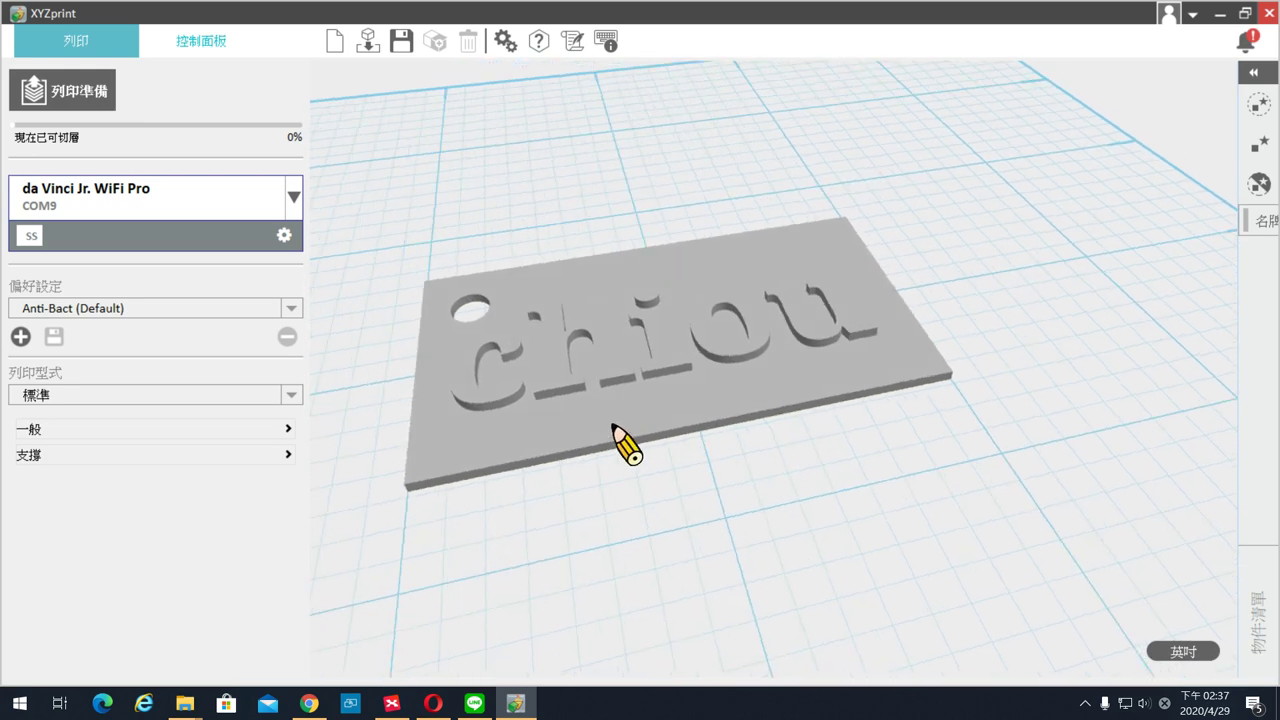
Select the USB-connected da Vinci Jr. WiFi Pro (COM9) as the printer and choose 標準 as the print style.
{"action": "left_click", "coordinate": [165, 215]}
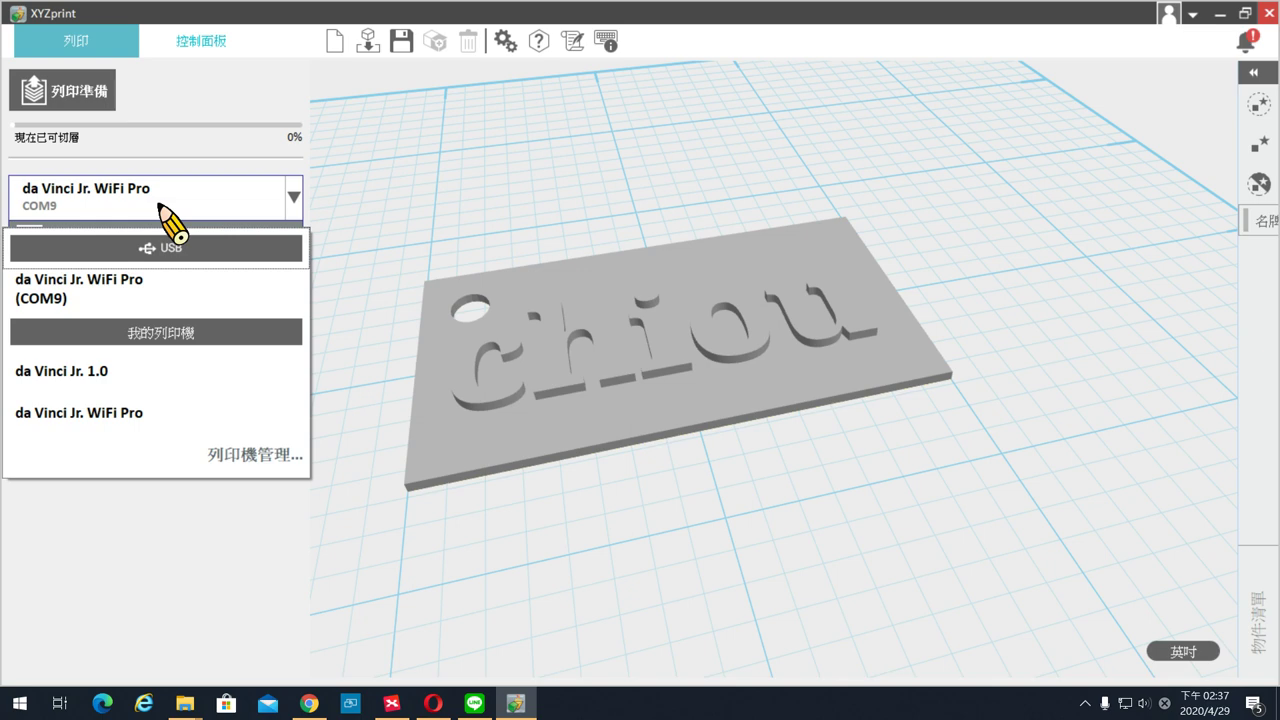
{"action": "left_click", "coordinate": [180, 300]}
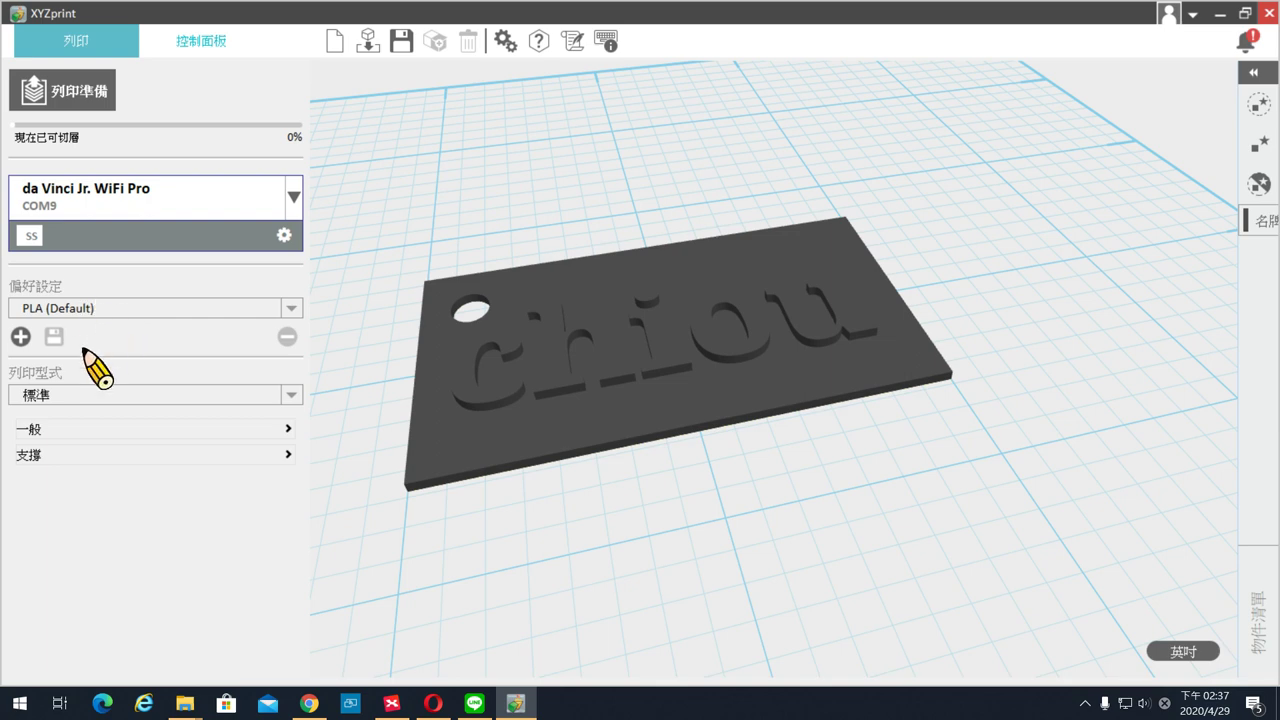
{"action": "left_click", "coordinate": [63, 398]}
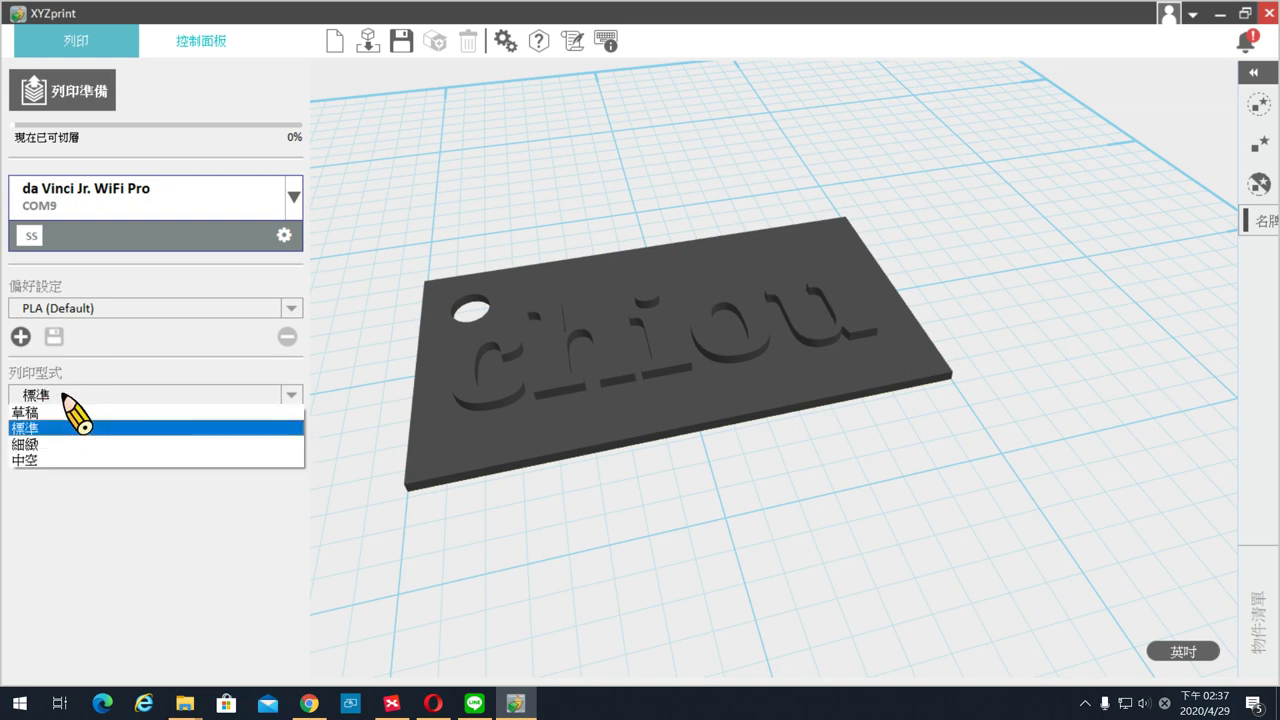
{"action": "left_click", "coordinate": [64, 397]}
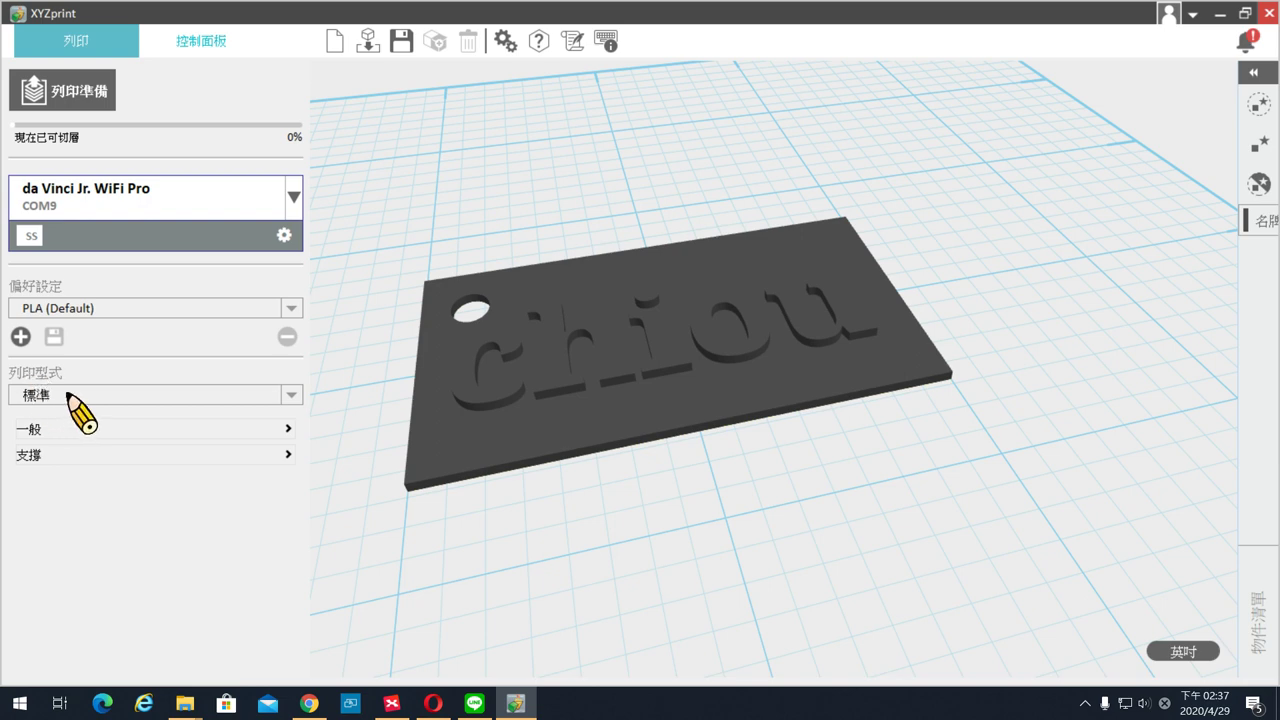
{"action": "left_click", "coordinate": [66, 398]}
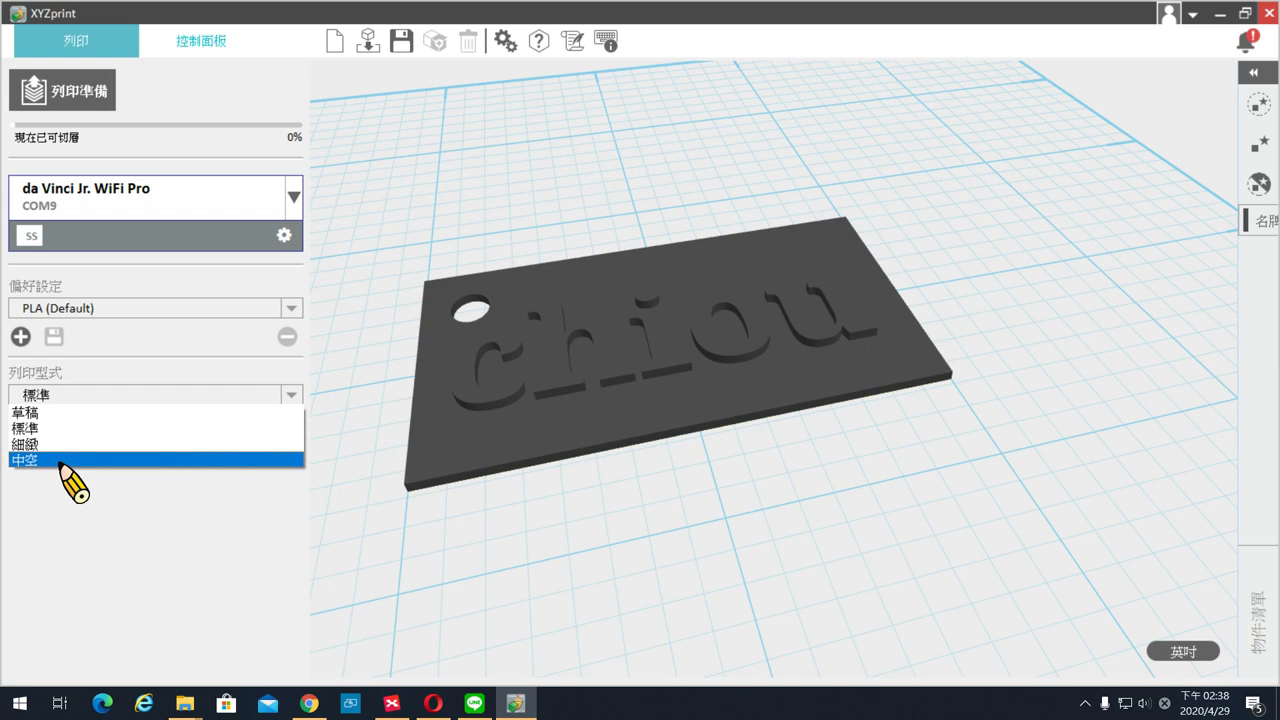
{"action": "left_click", "coordinate": [58, 428]}
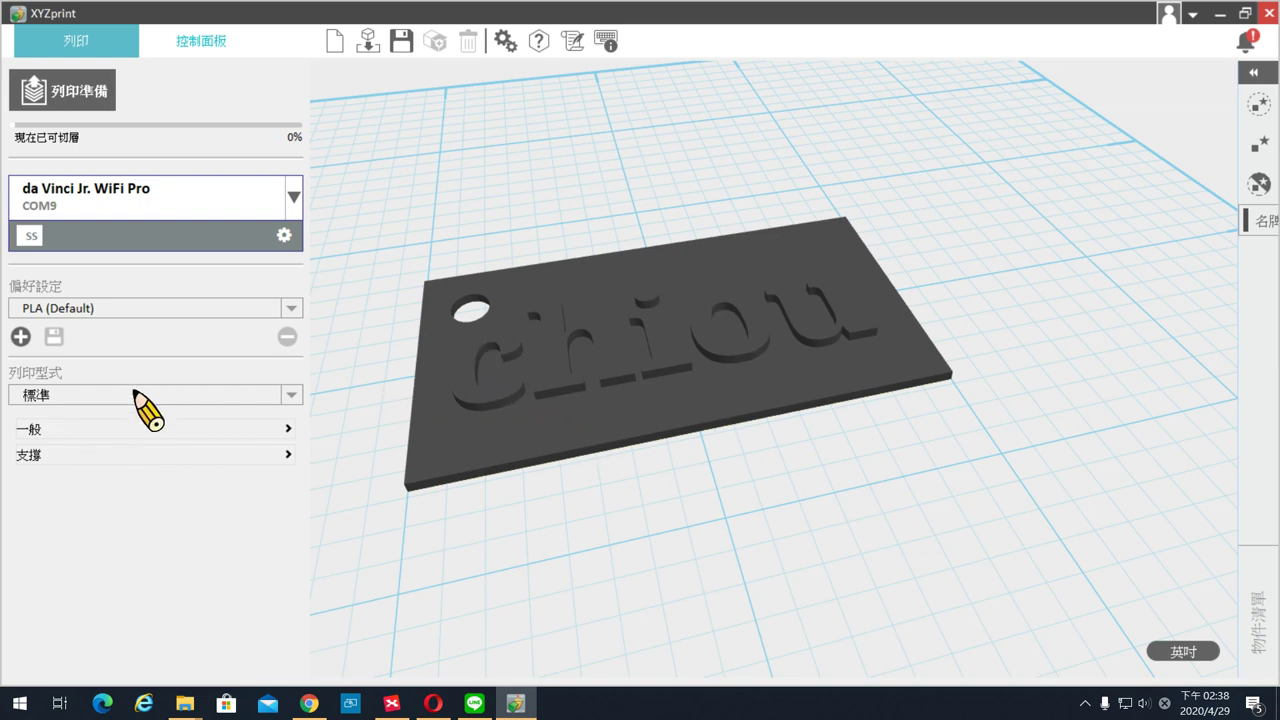
Review the 一般 print settings, including the infill density description, and the 支撐 settings.
{"action": "left_click", "coordinate": [90, 429]}
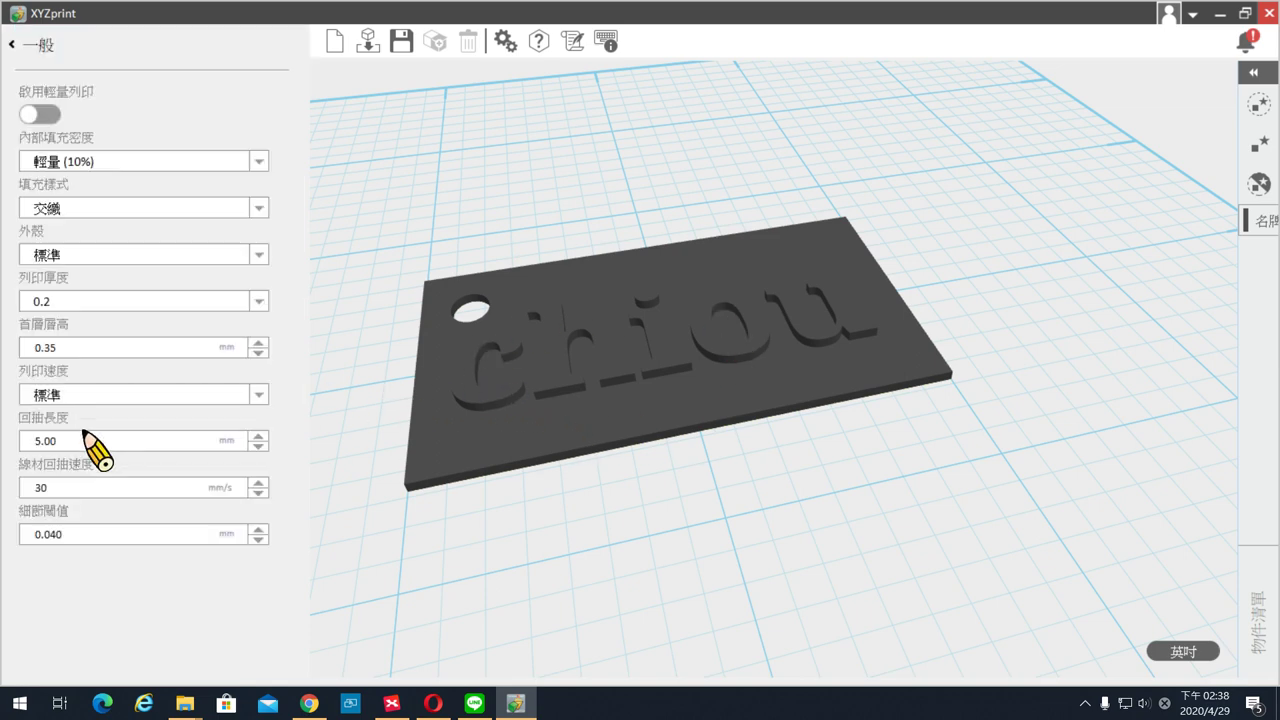
{"action": "left_click", "coordinate": [13, 44]}
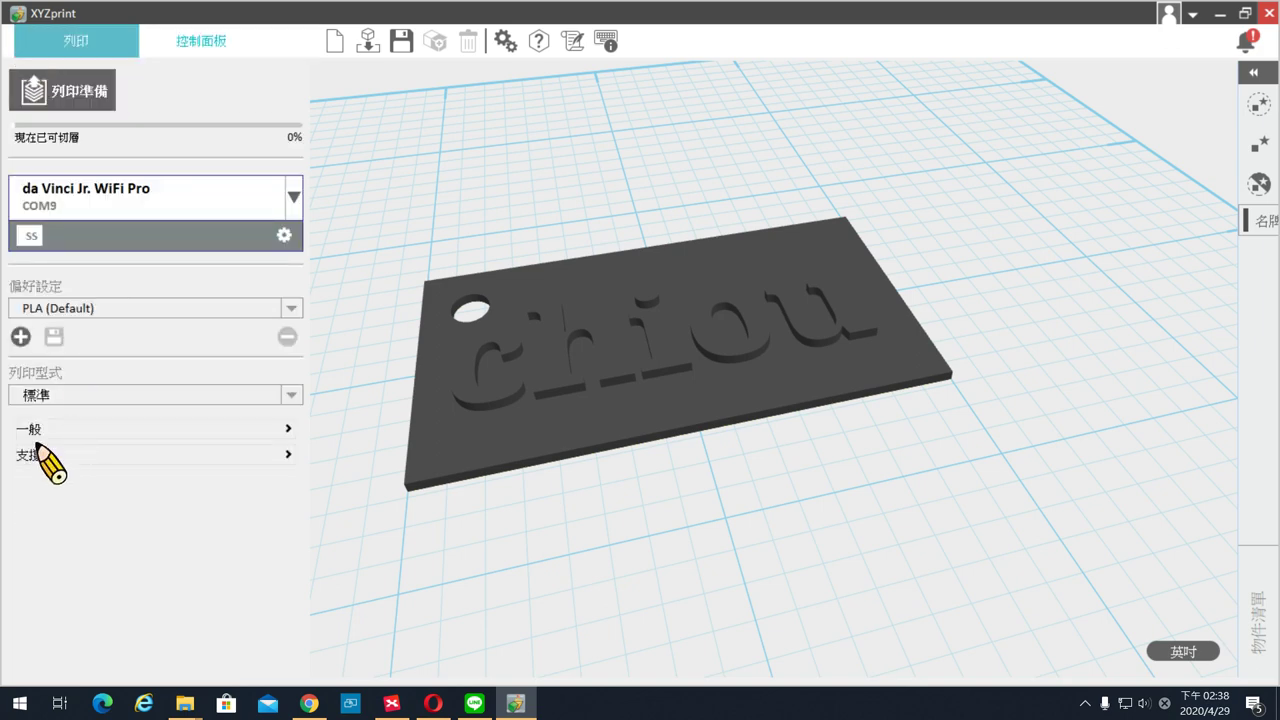
{"action": "left_click", "coordinate": [224, 433]}
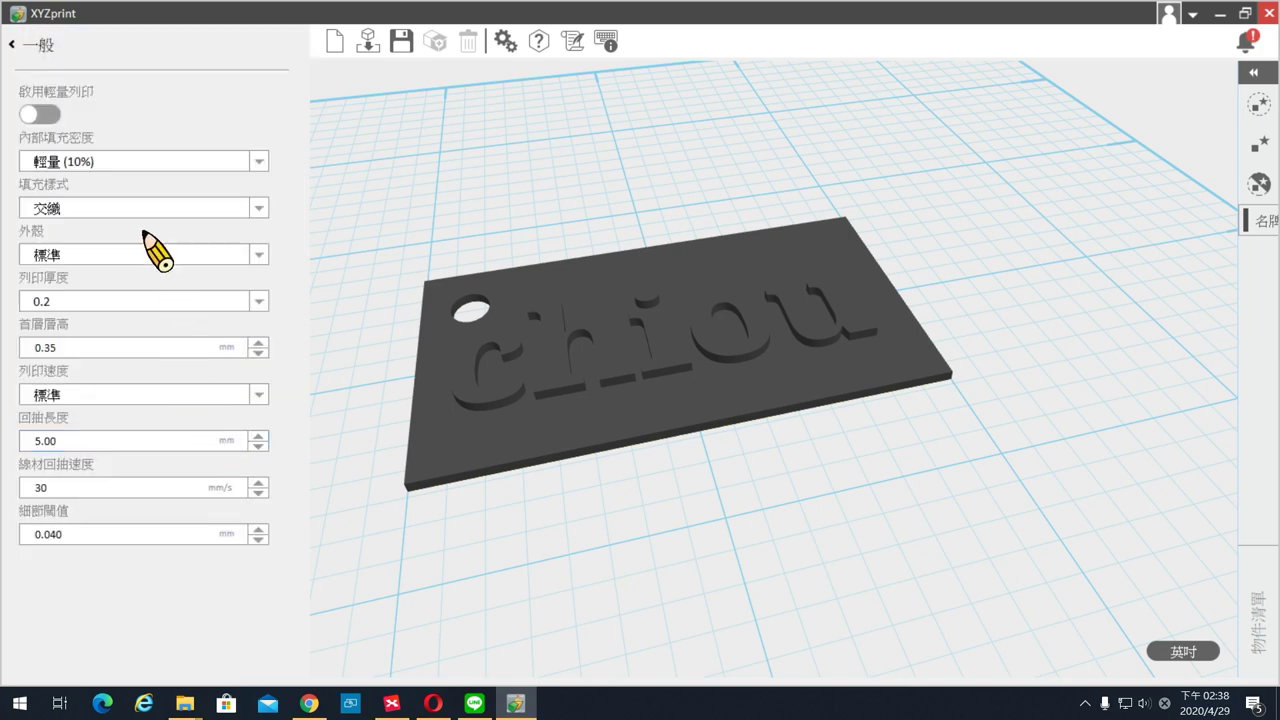
{"action": "mouse_move", "coordinate": [86, 133]}
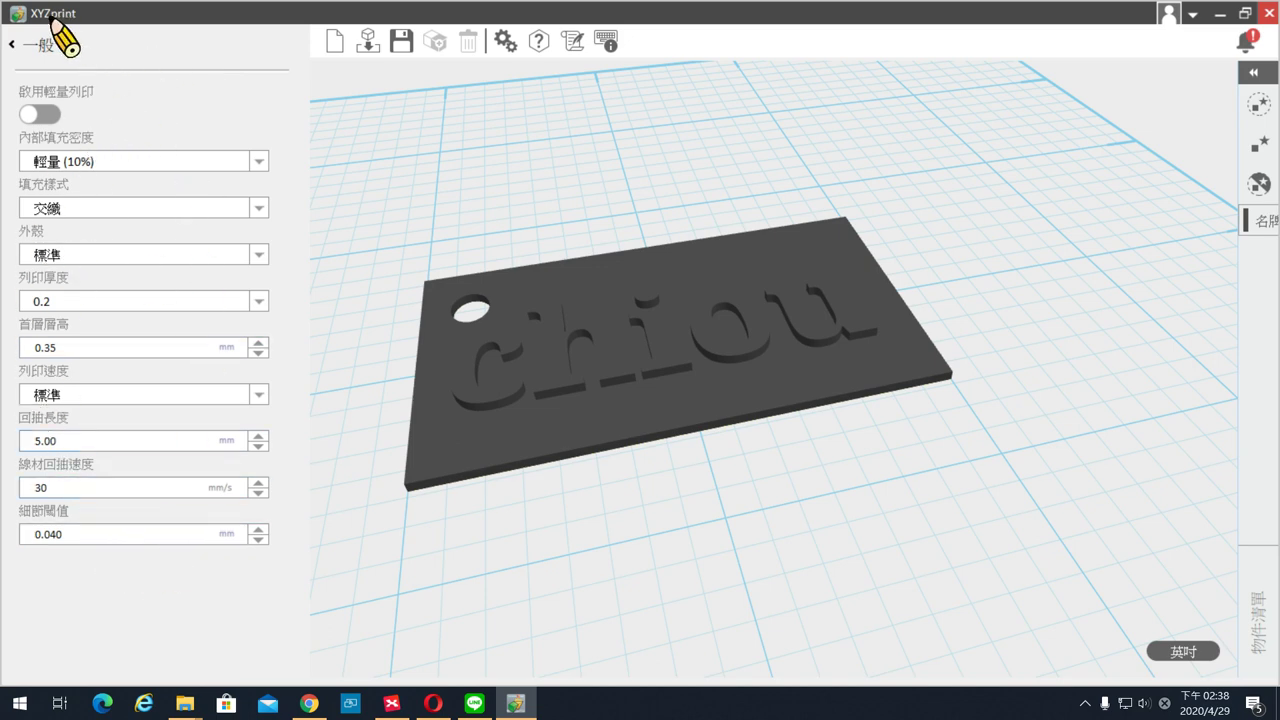
{"action": "left_click", "coordinate": [12, 45]}
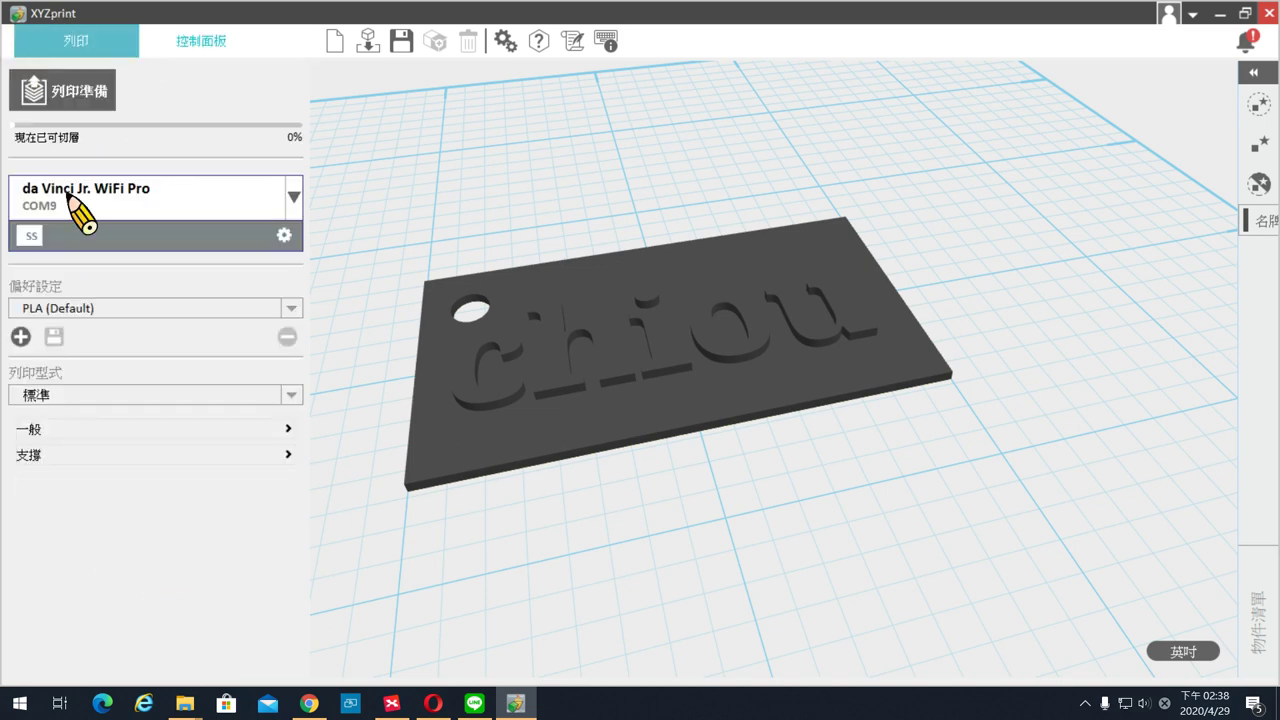
{"action": "left_click", "coordinate": [60, 432]}
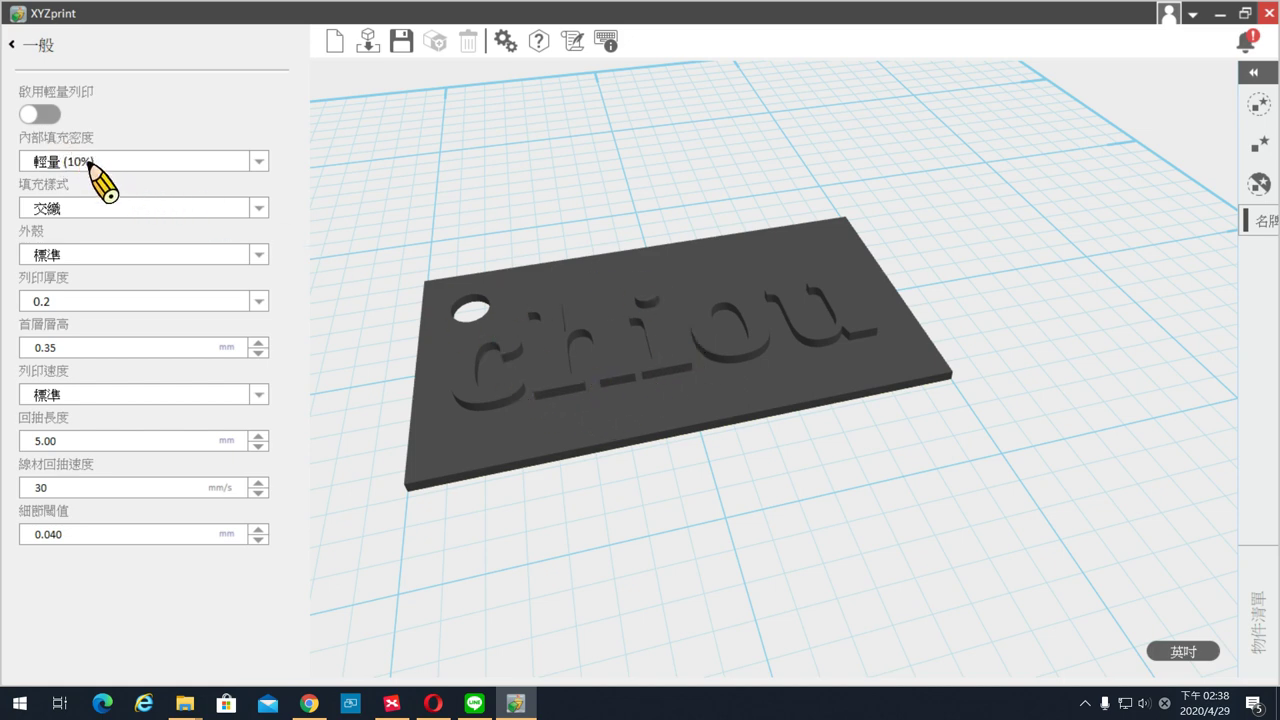
{"action": "mouse_move", "coordinate": [93, 168]}
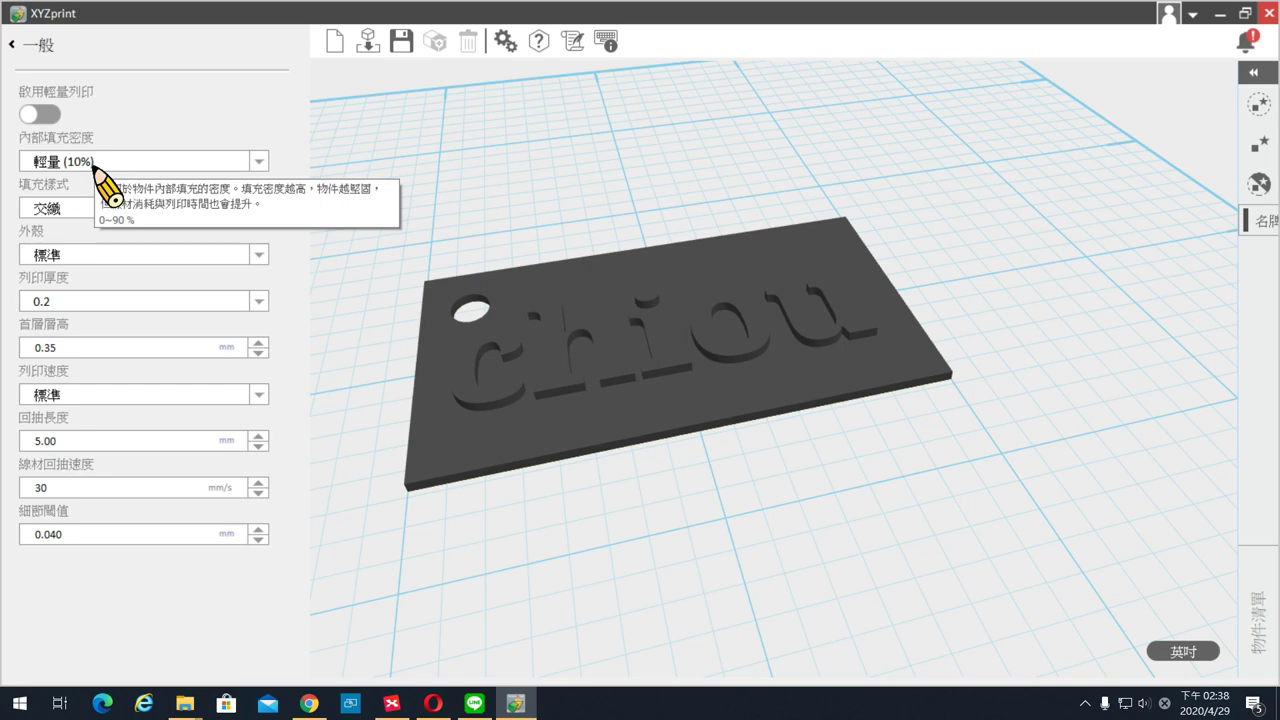
{"action": "left_click", "coordinate": [12, 46]}
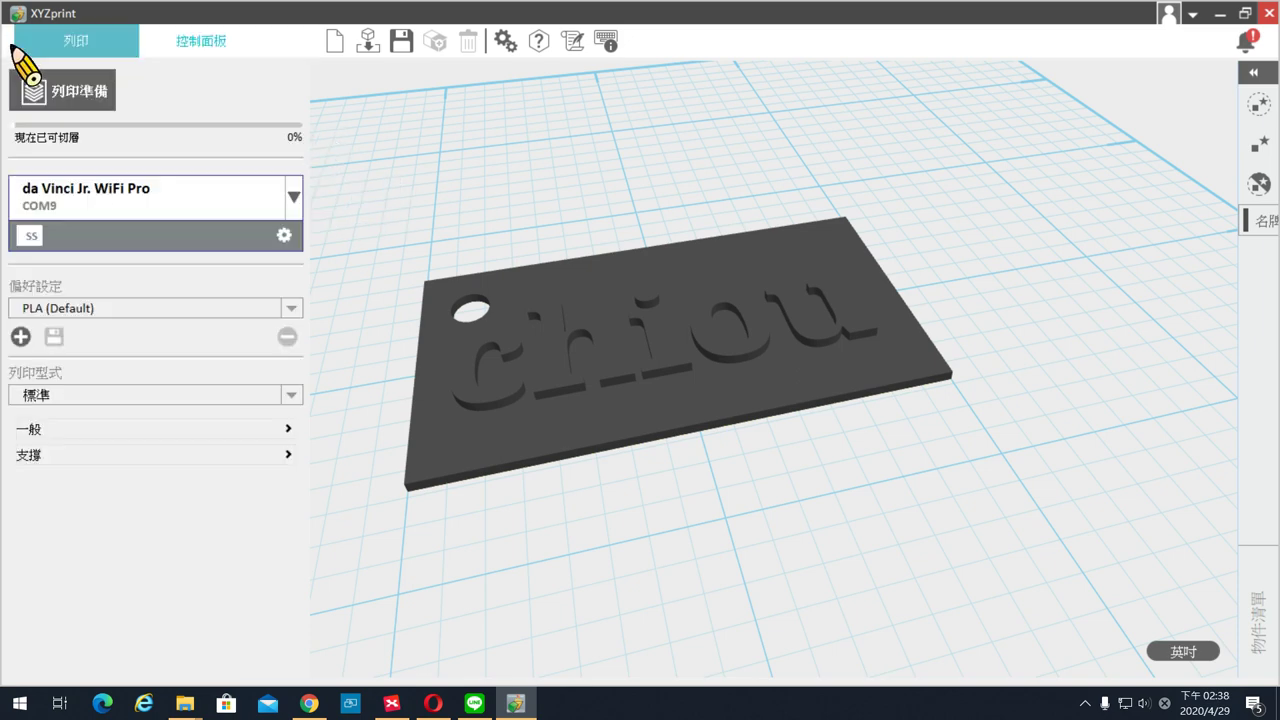
{"action": "left_click", "coordinate": [61, 459]}
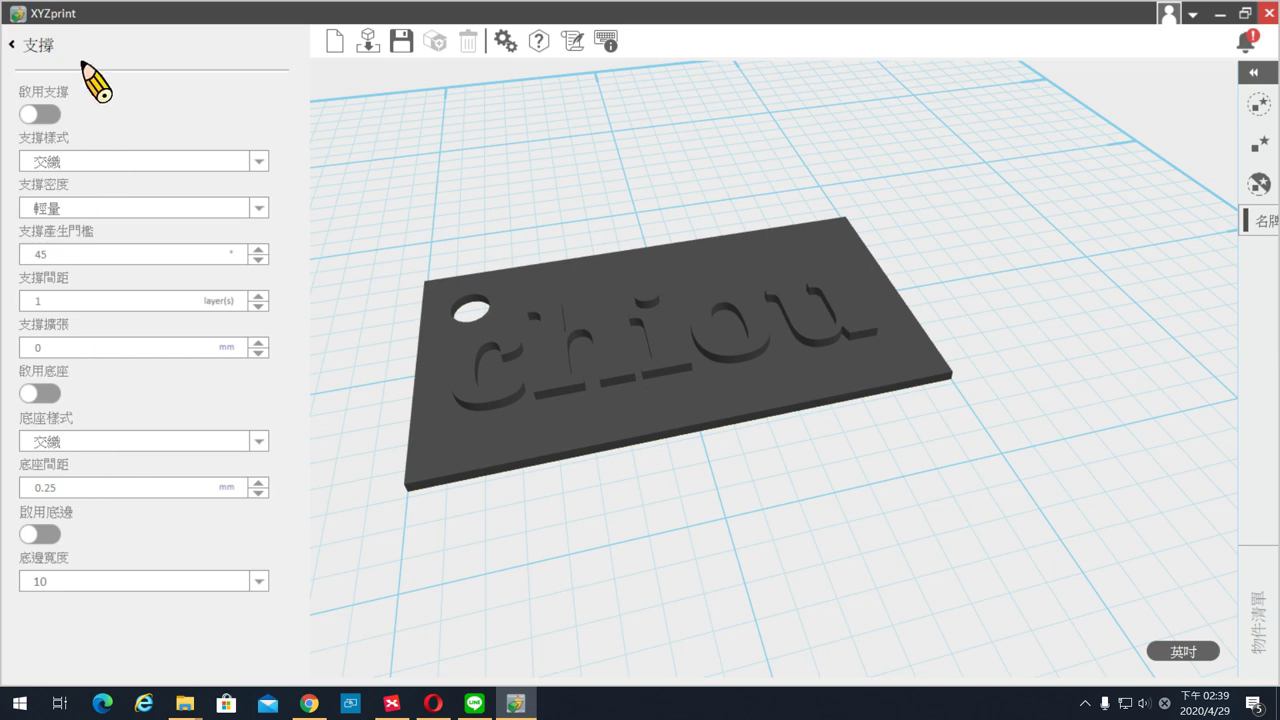
{"action": "left_click", "coordinate": [12, 45]}
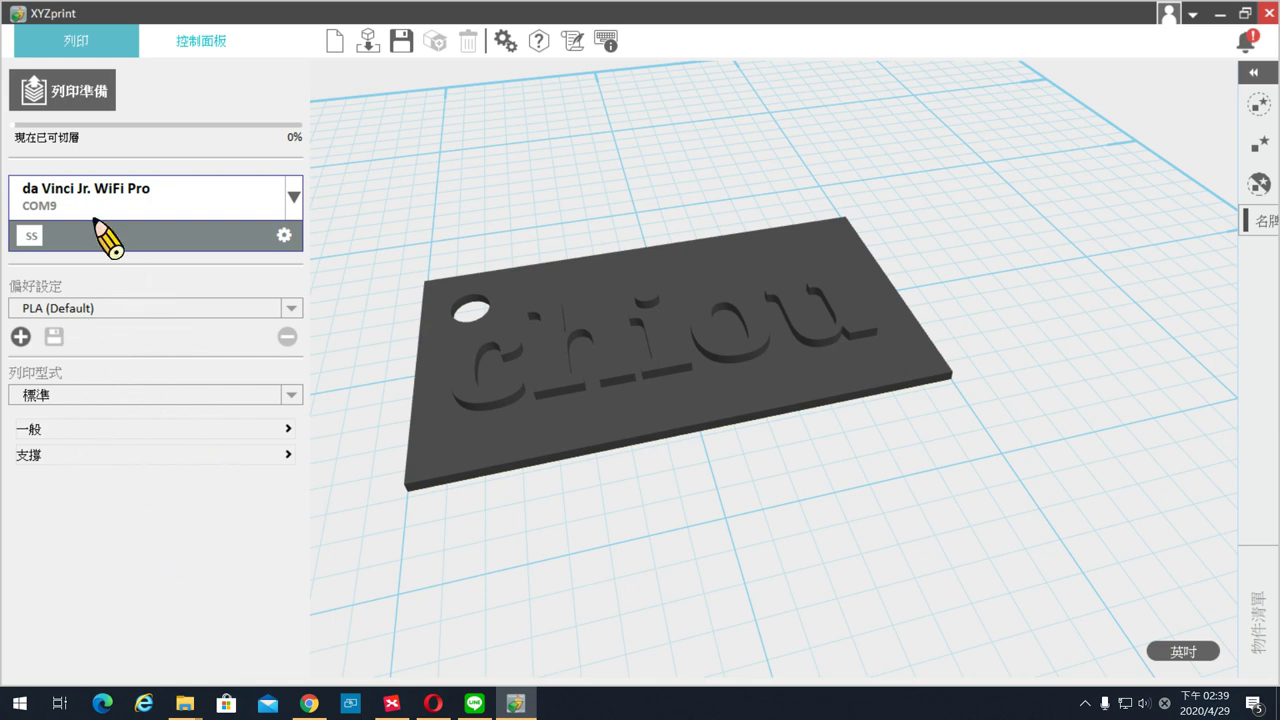
Slice the name tag for printing and inspect its toolpath preview up close.
{"action": "left_click", "coordinate": [90, 97]}
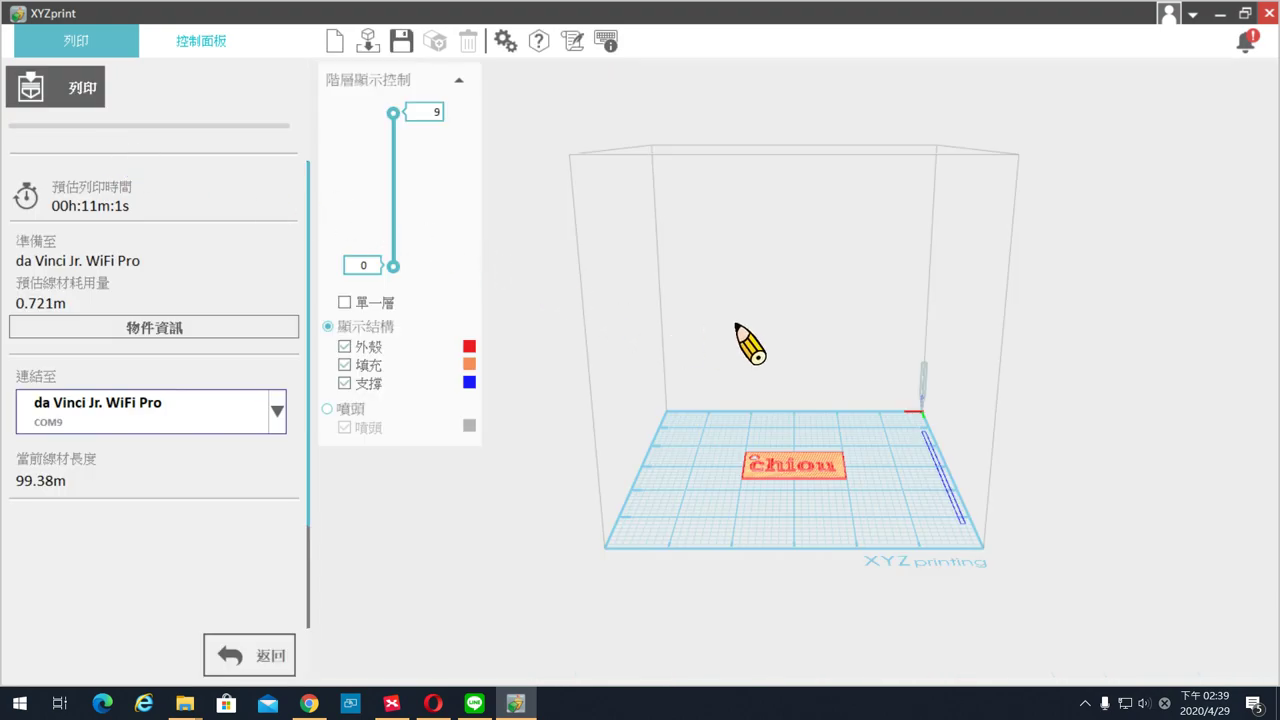
{"action": "scroll", "coordinate": [857, 546], "scroll_direction": "up", "scroll_amount": 5}
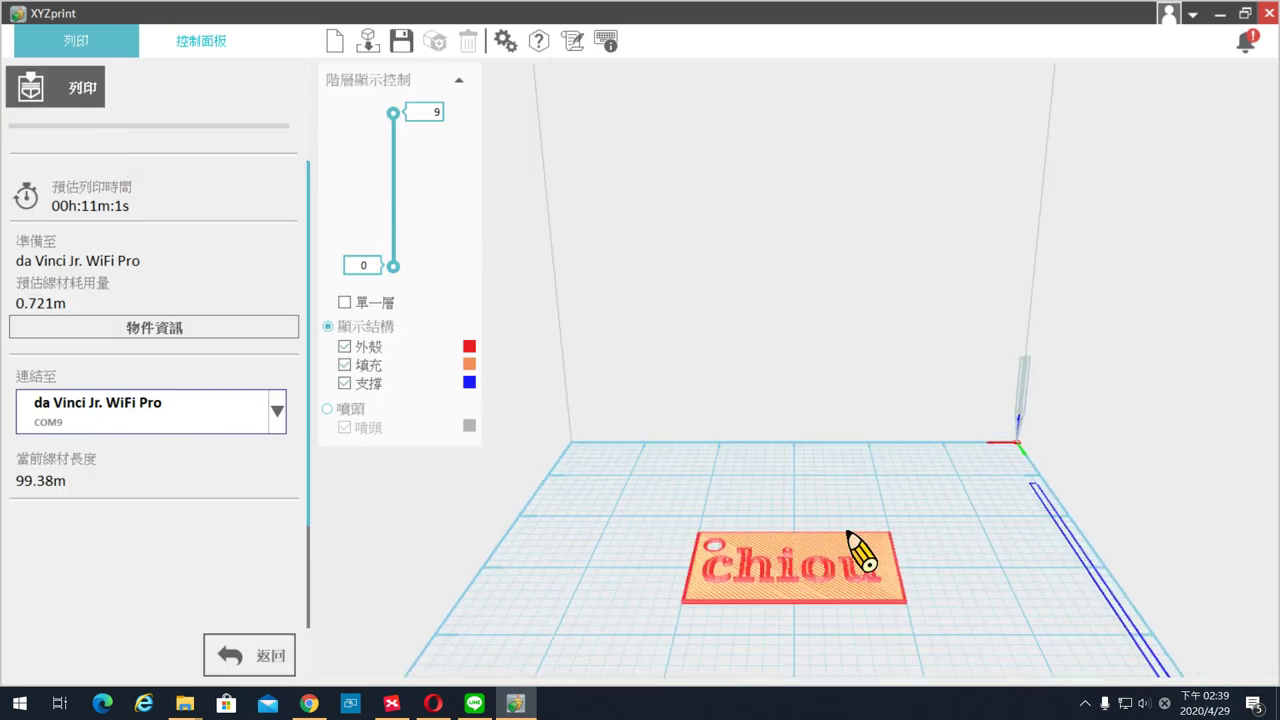
{"action": "scroll", "coordinate": [840, 303], "scroll_direction": "up", "scroll_amount": 5}
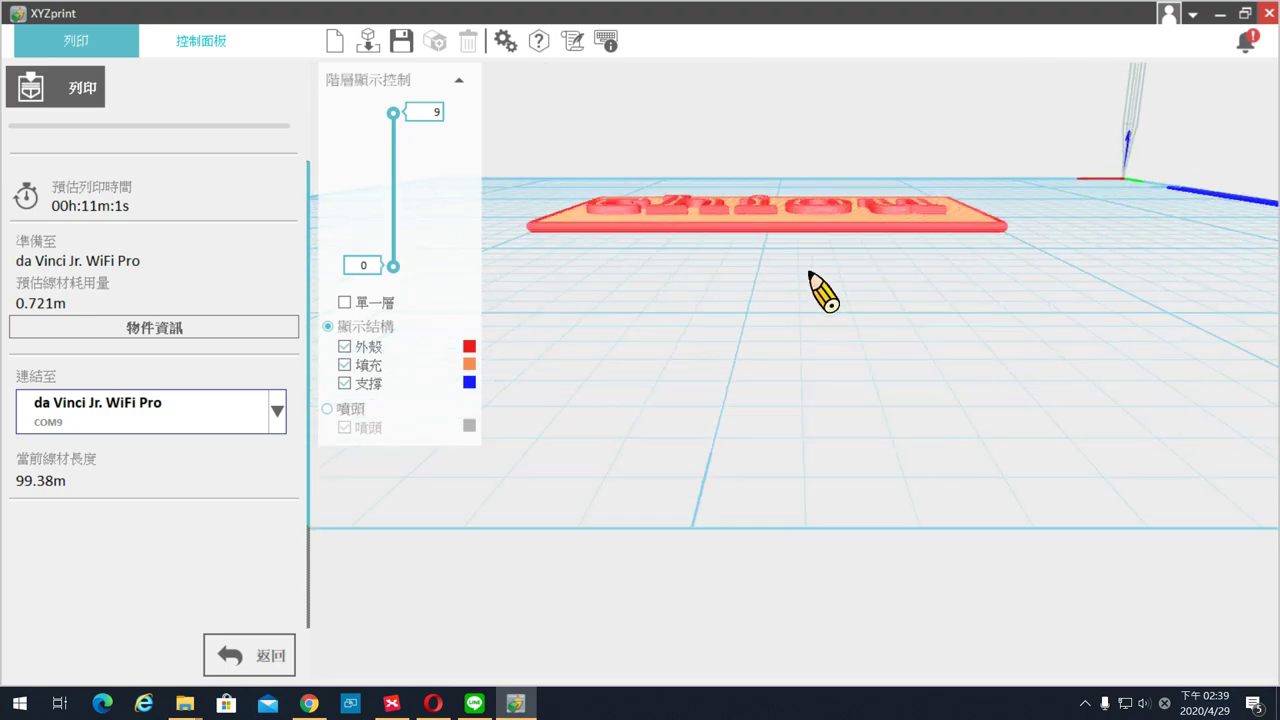
{"action": "left_click_drag", "start_coordinate": [829, 266], "coordinate": [814, 380]}
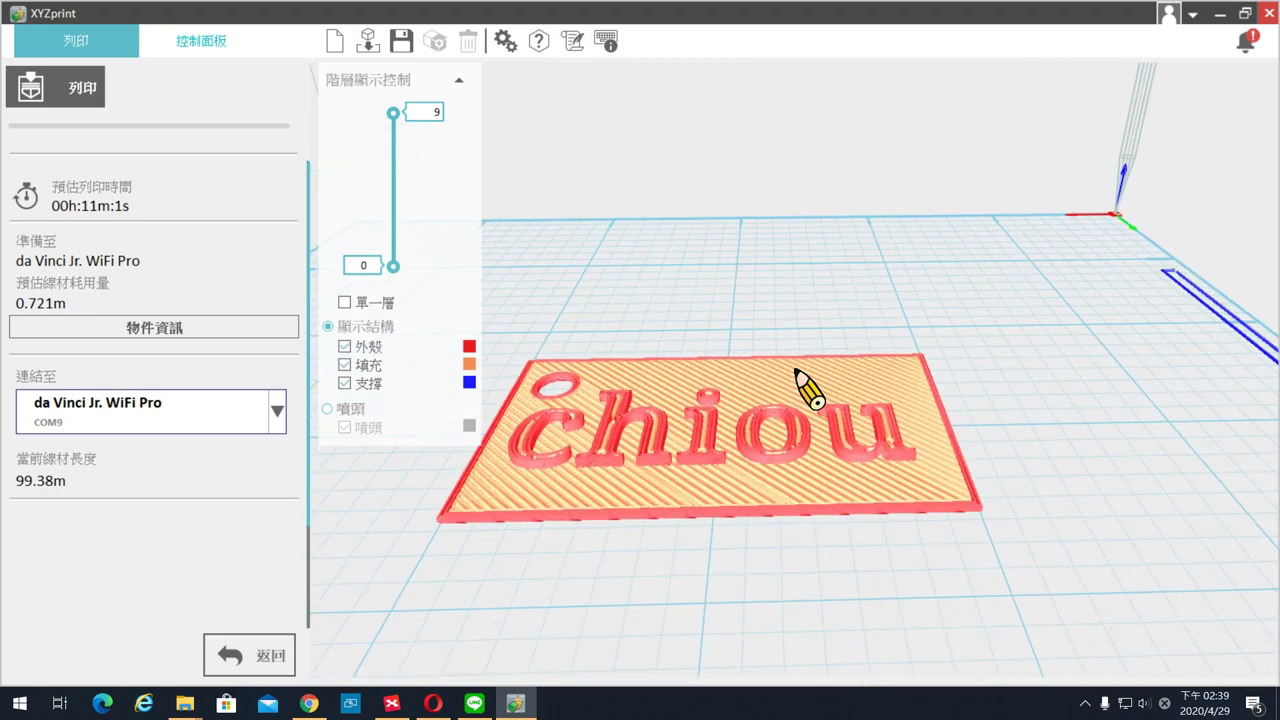
{"action": "scroll", "coordinate": [789, 391], "scroll_direction": "up", "scroll_amount": 3}
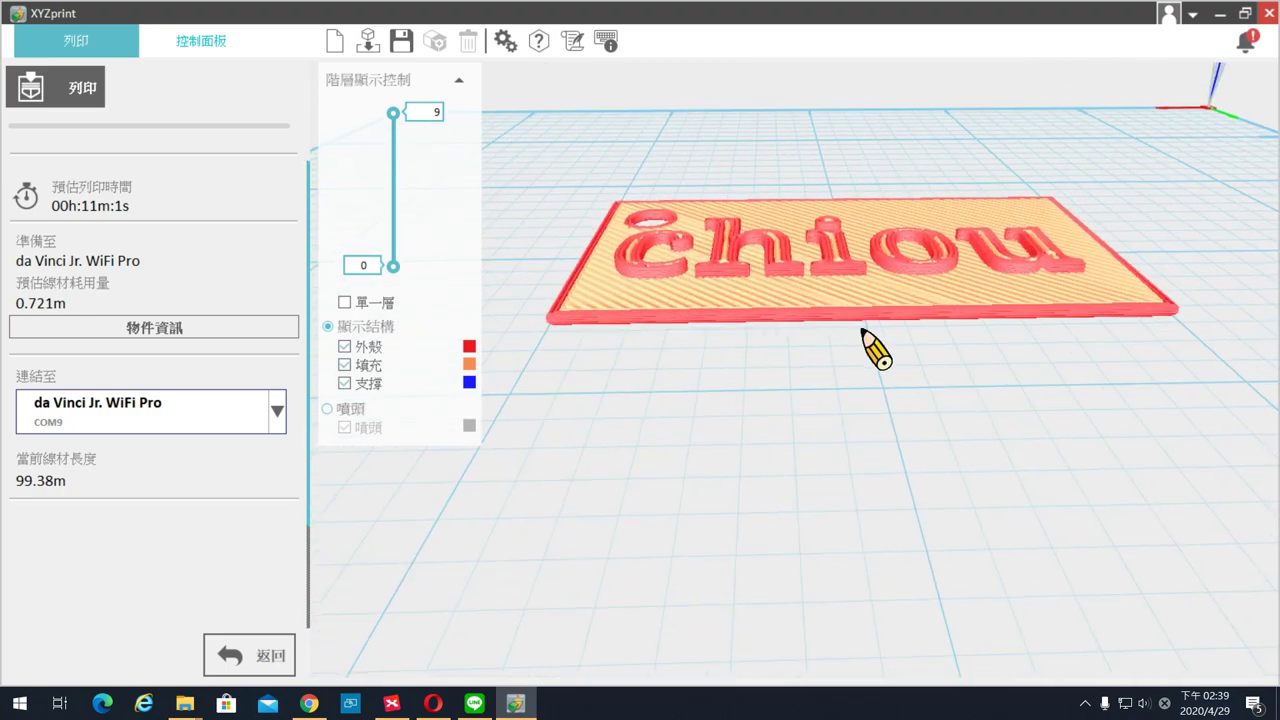
{"action": "scroll", "coordinate": [863, 340], "scroll_direction": "up", "scroll_amount": 2}
{"action": "left_click_drag", "start_coordinate": [877, 372], "coordinate": [837, 371]}
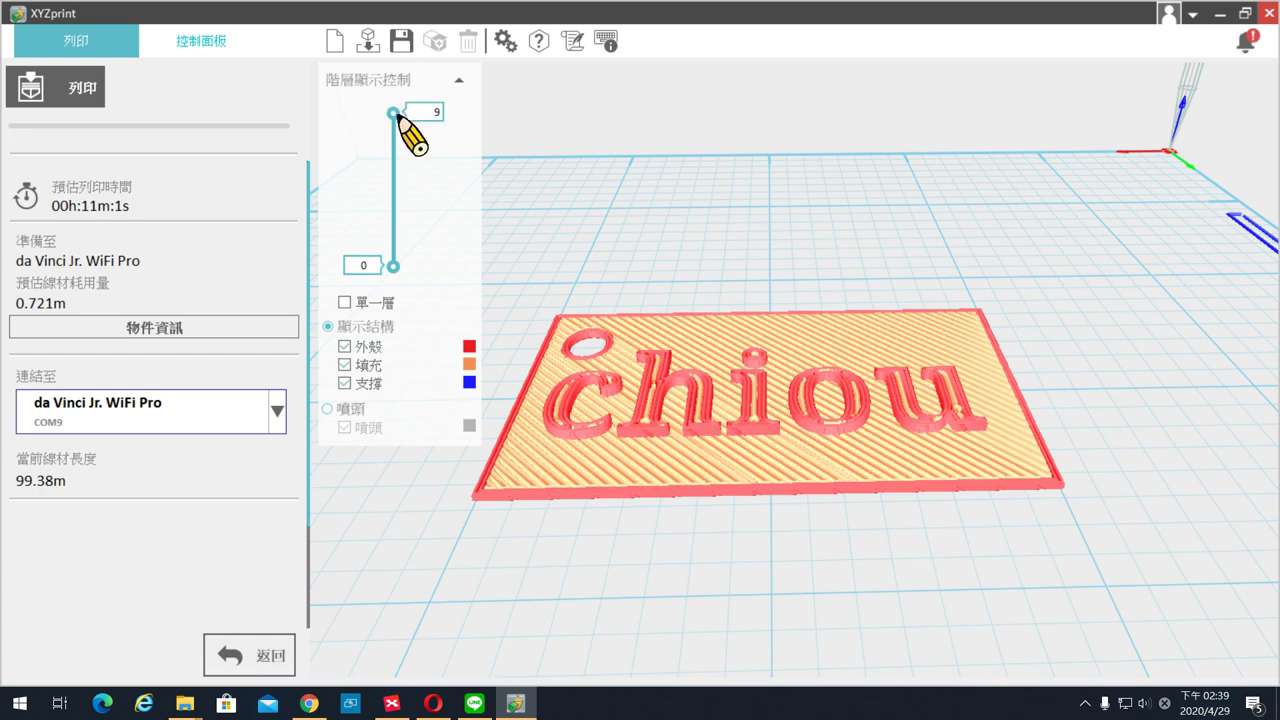
Examine the sliced layers by lowering the upper displayed layer to 1, raising it to 2, and restoring it to 9.
{"action": "left_click_drag", "start_coordinate": [394, 114], "coordinate": [400, 255]}
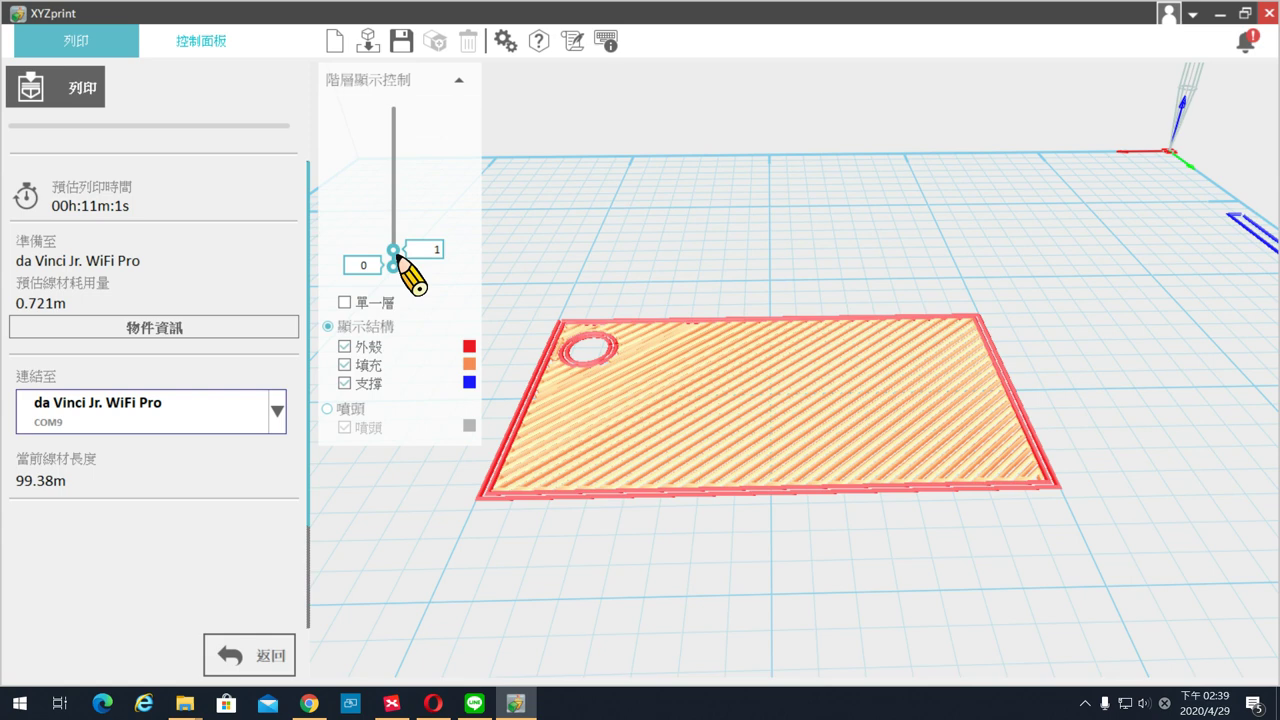
{"action": "left_click_drag", "start_coordinate": [399, 262], "coordinate": [402, 245]}
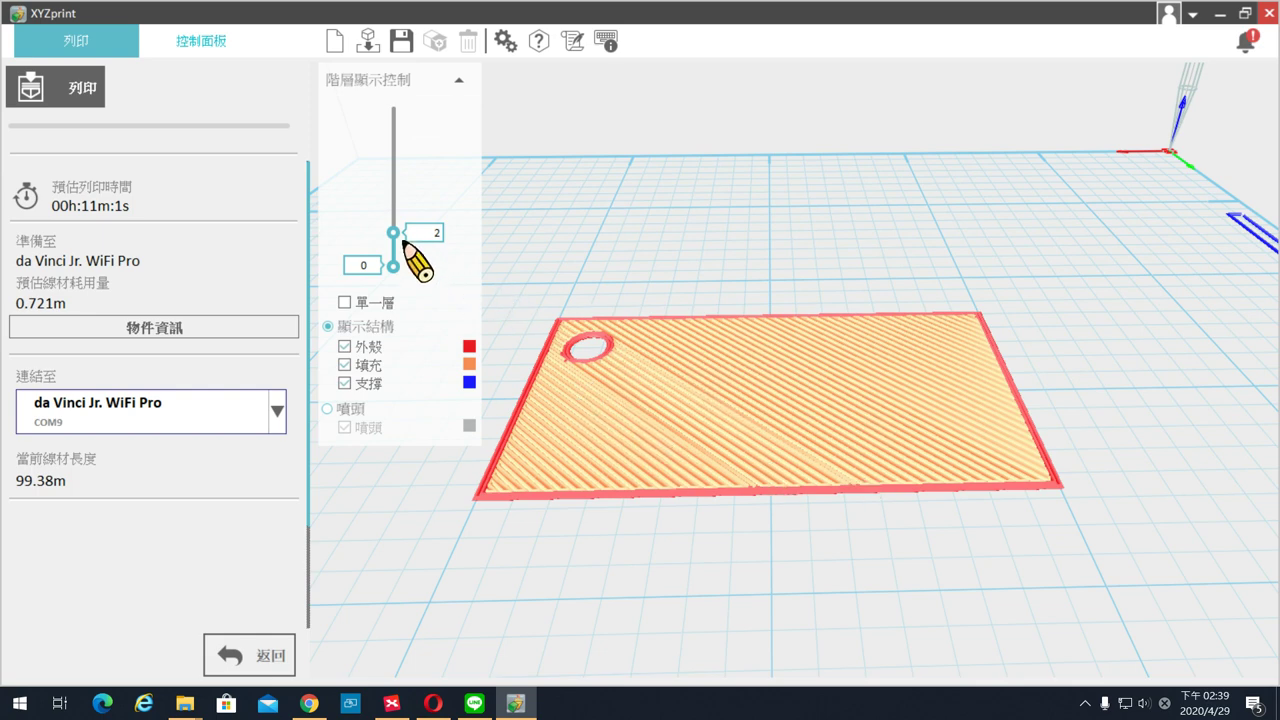
{"action": "left_click_drag", "start_coordinate": [394, 231], "coordinate": [403, 114]}
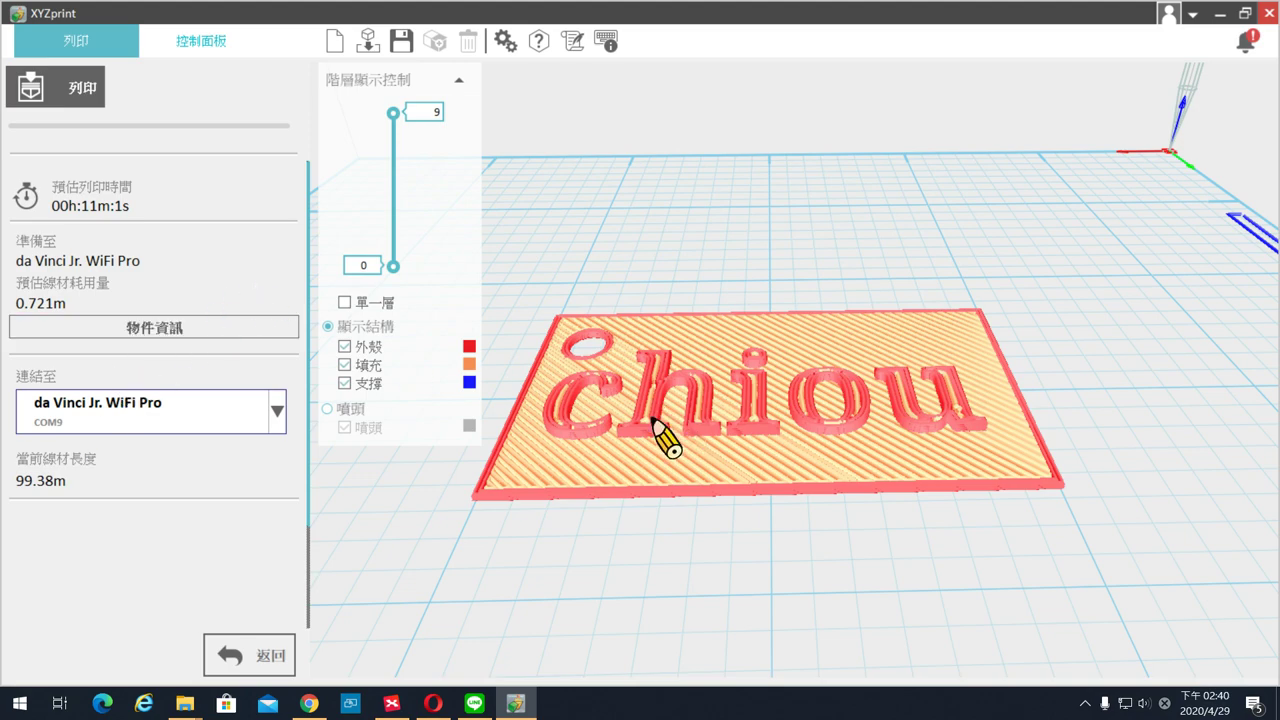
{"action": "mouse_move", "coordinate": [398, 121]}
{"action": "left_mouse_down"}
{"action": "mouse_move", "coordinate": [366, 278]}
{"action": "mouse_move", "coordinate": [397, 107]}
{"action": "left_mouse_up"}
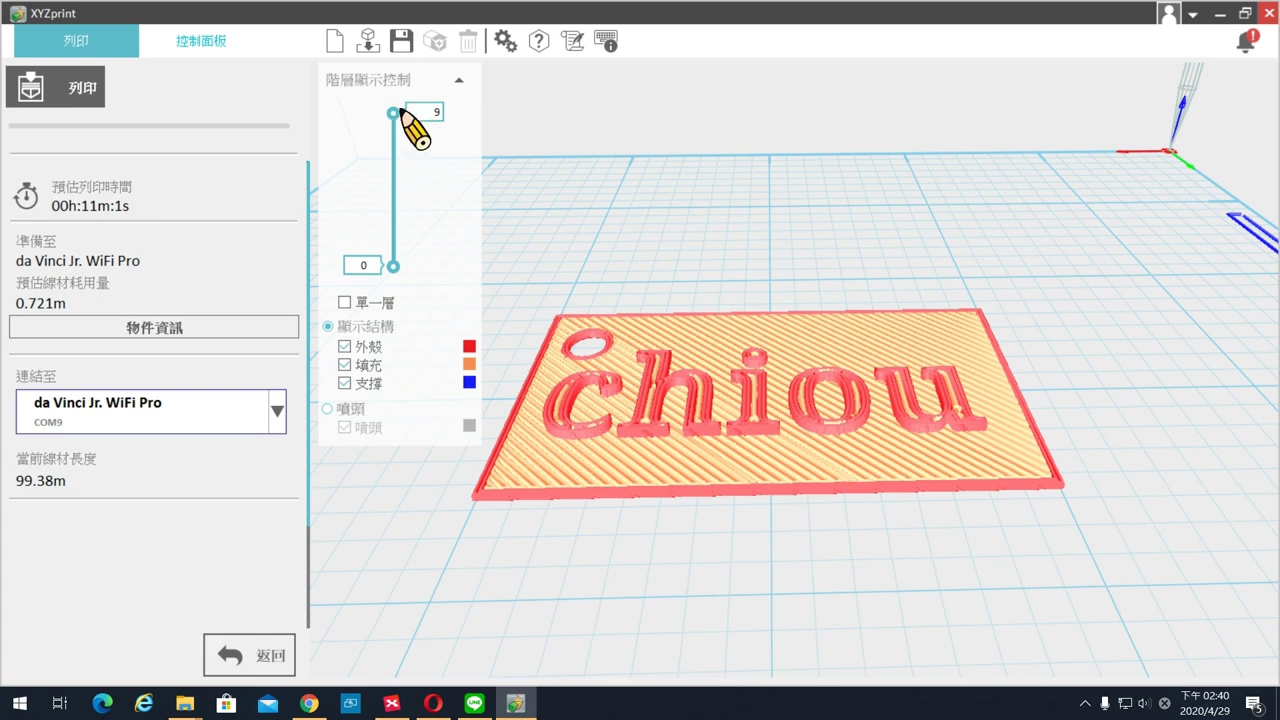
Save the sliced name tag as 0912 in 3w files (*.3w) format on the USB drive (H:).
{"action": "left_click", "coordinate": [403, 52]}
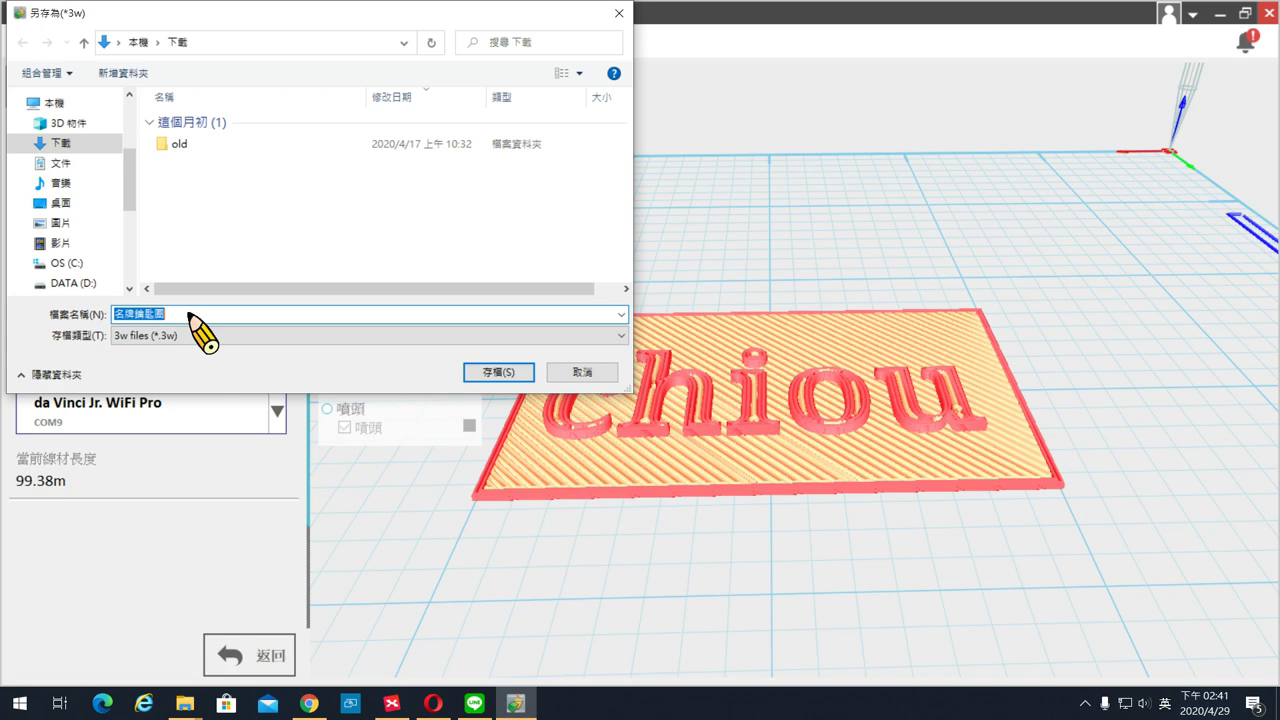
{"action": "type", "text": "0912"}
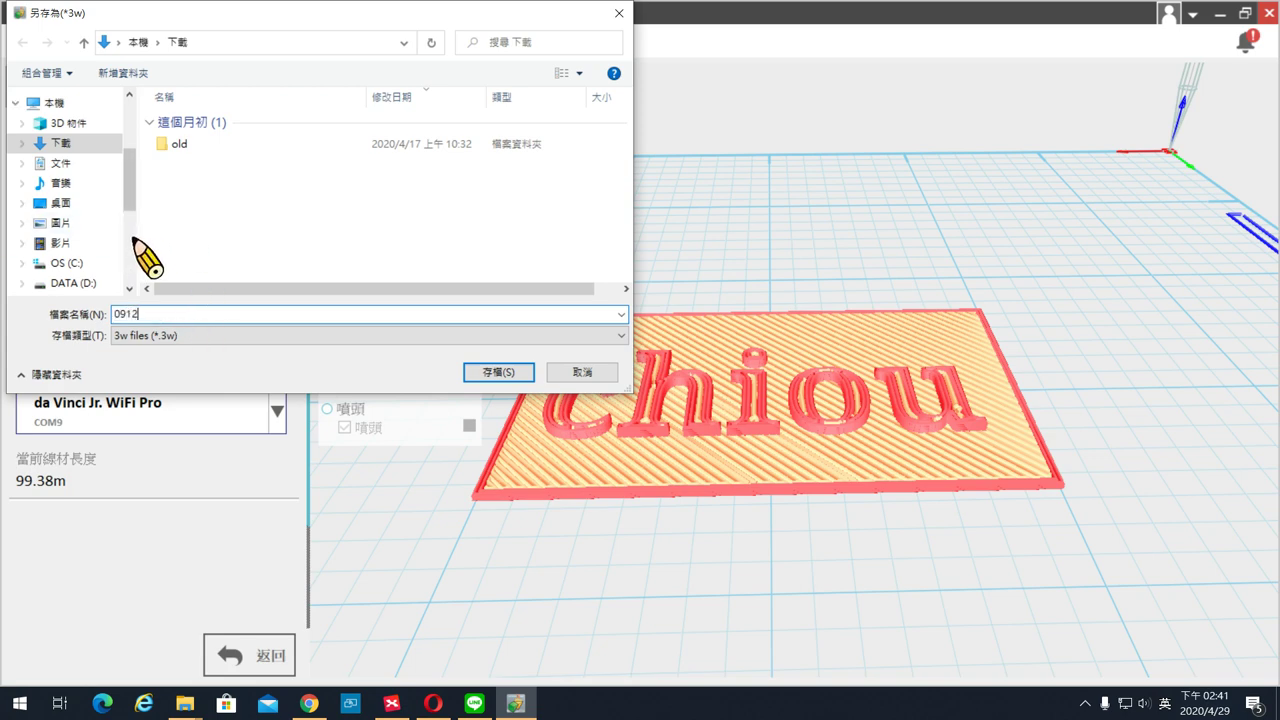
{"action": "scroll", "coordinate": [75, 245], "scroll_direction": "down", "scroll_amount": 5}
{"action": "left_click", "coordinate": [70, 270]}
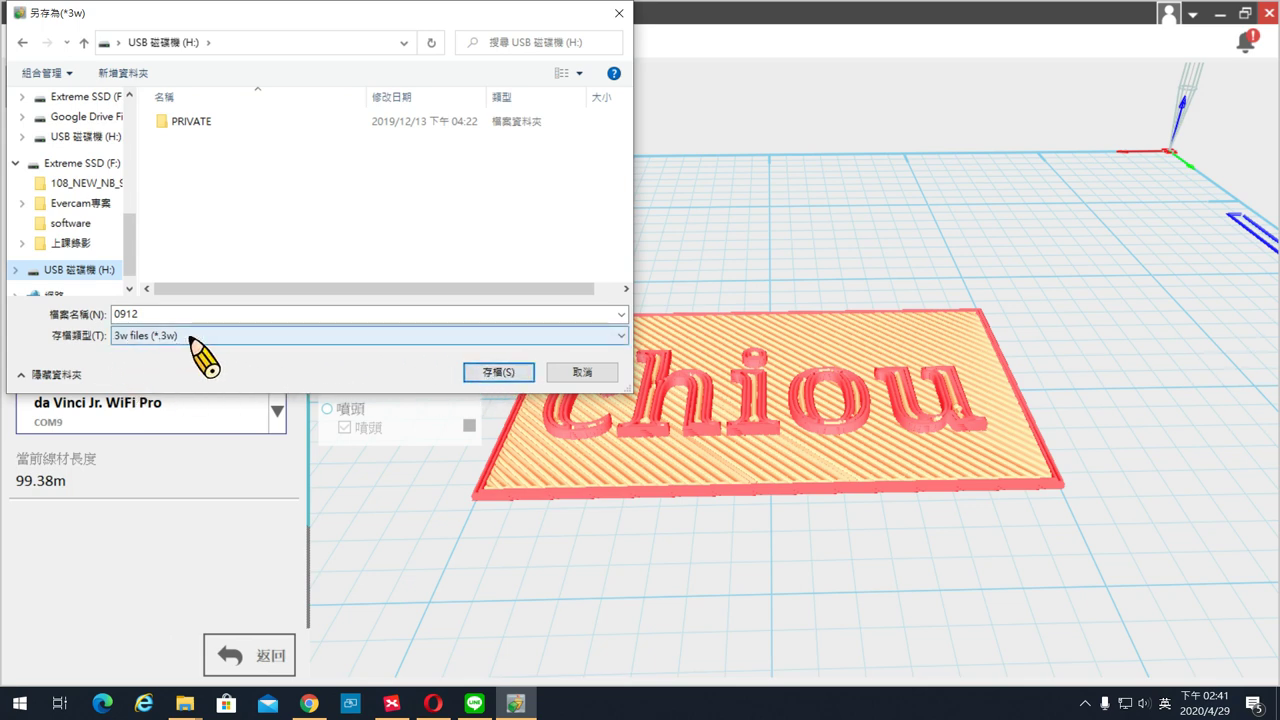
{"action": "left_click", "coordinate": [192, 338]}
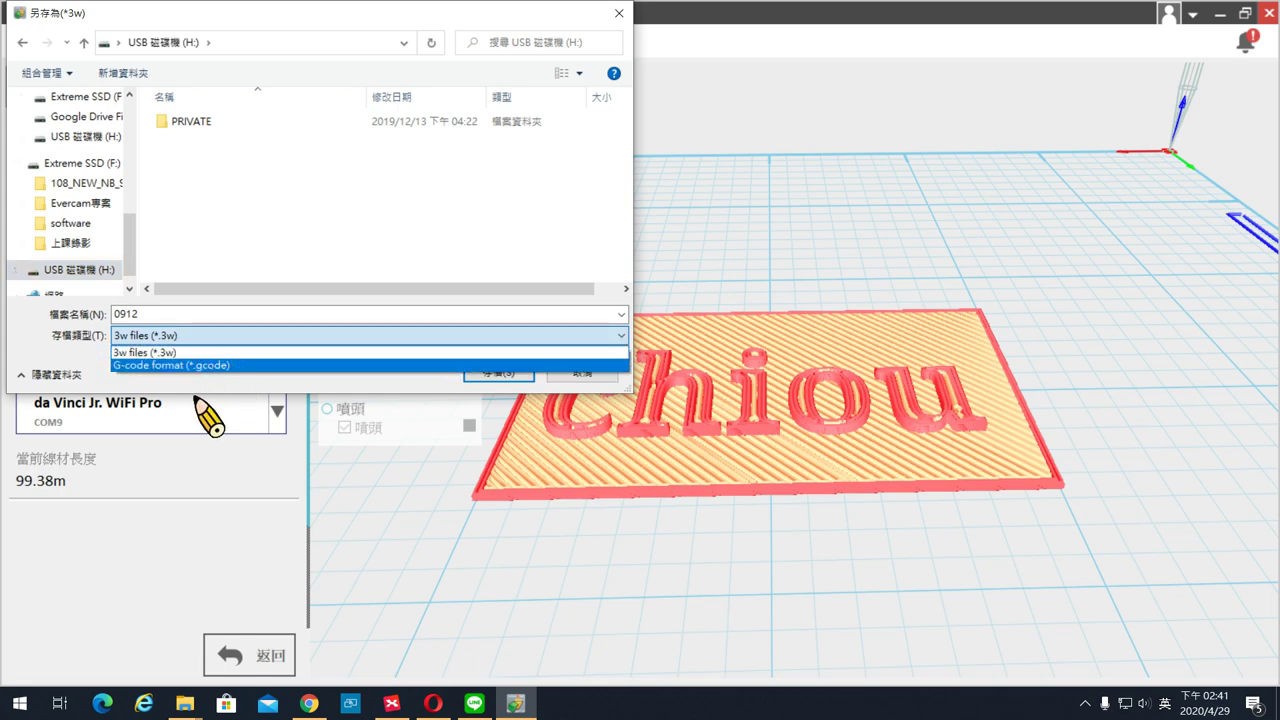
{"action": "left_click", "coordinate": [191, 335]}
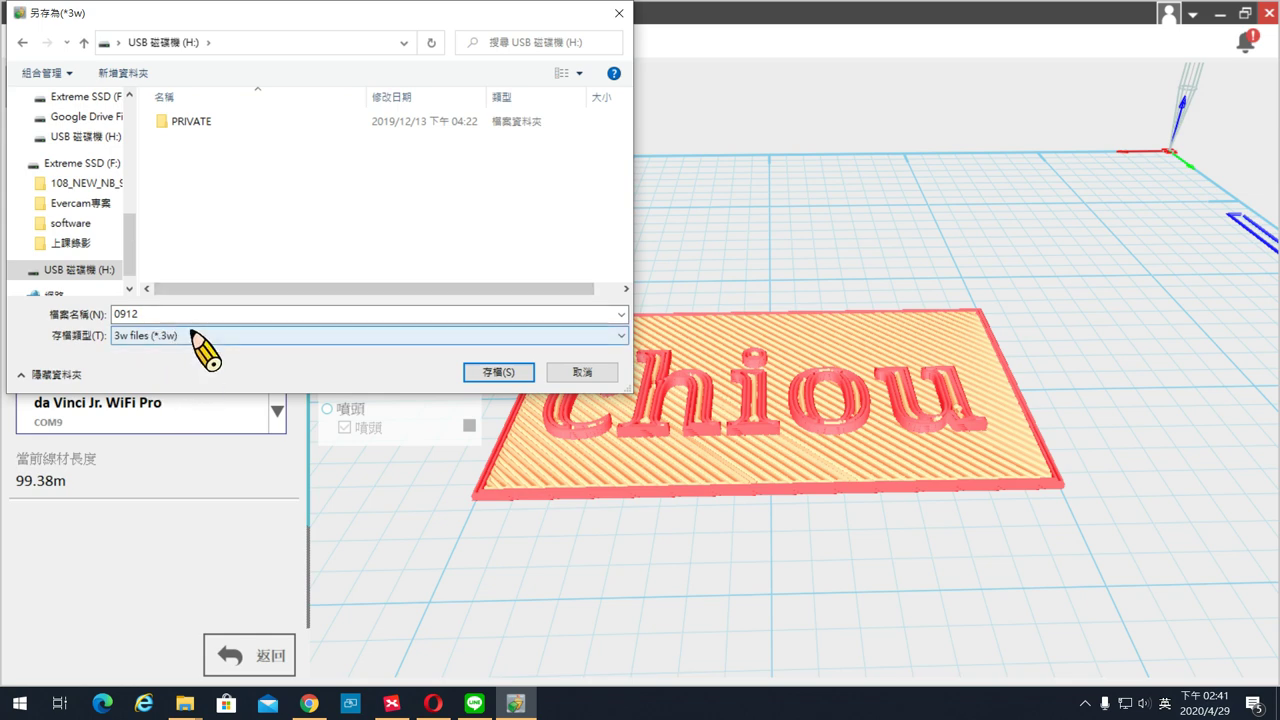
{"action": "left_click", "coordinate": [490, 372]}
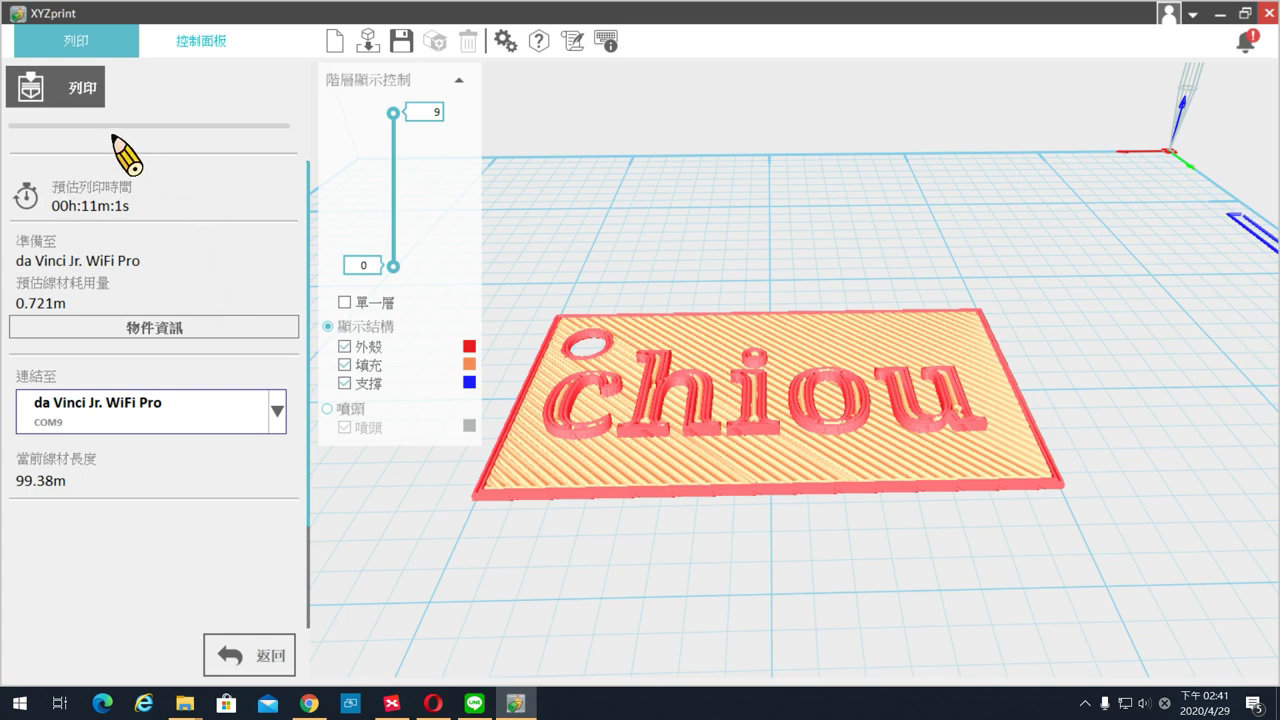
Start printing the sliced name tag on the connected da Vinci Jr. WiFi Pro and open the 控制面板.
{"action": "left_click", "coordinate": [70, 86]}
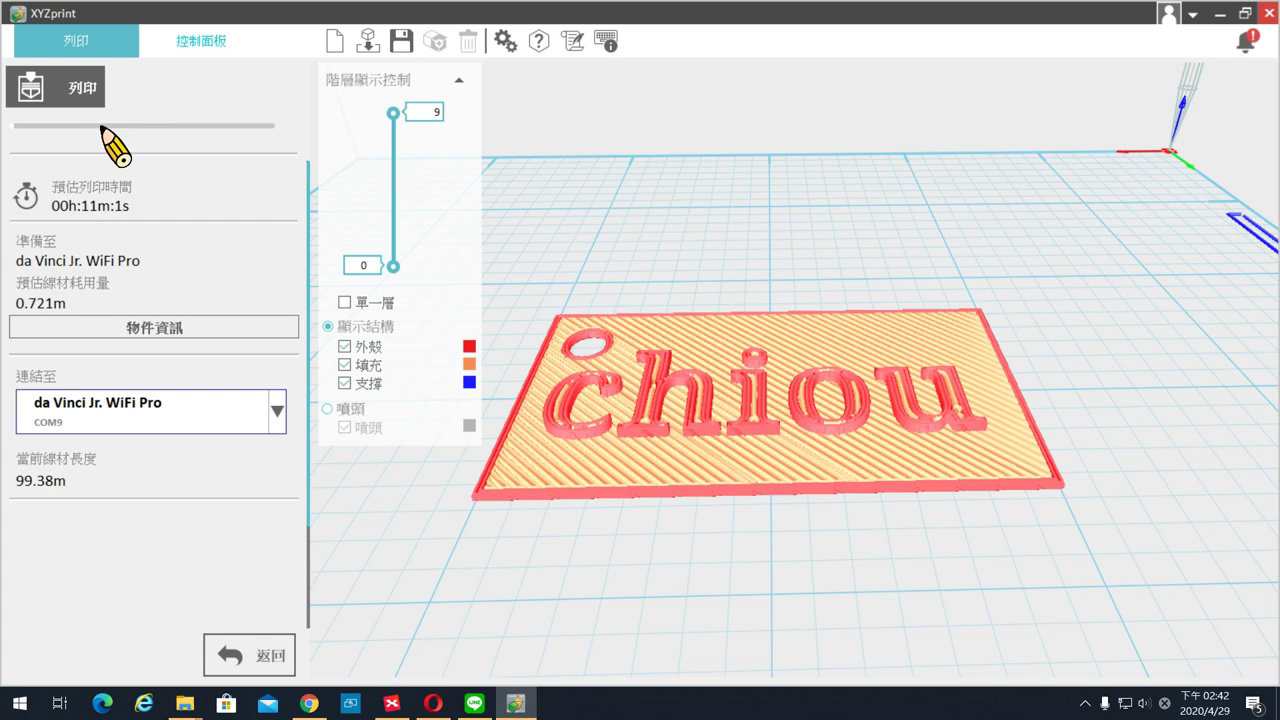
{"action": "left_click", "coordinate": [203, 42]}
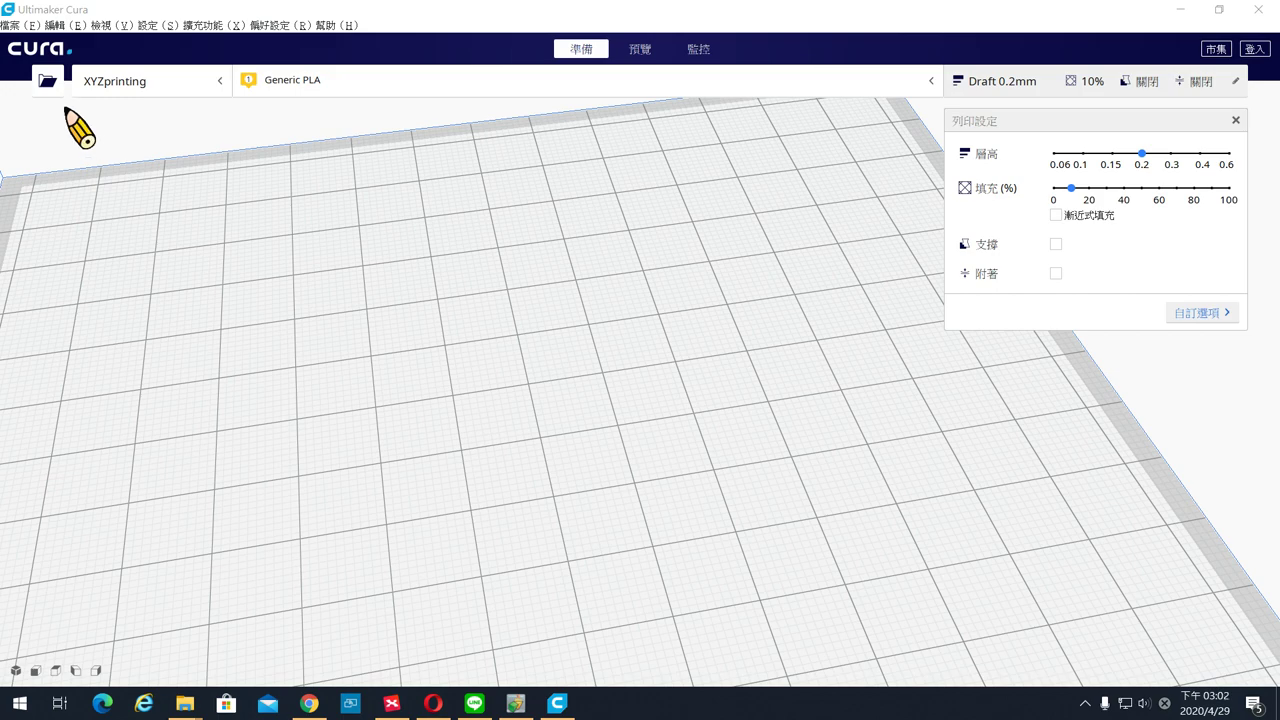
Switch to Ultimaker Cura and load the 名牌鑰匙圈 model from the 下載 folder, bringing it into close view.
{"action": "left_click", "coordinate": [47, 80]}
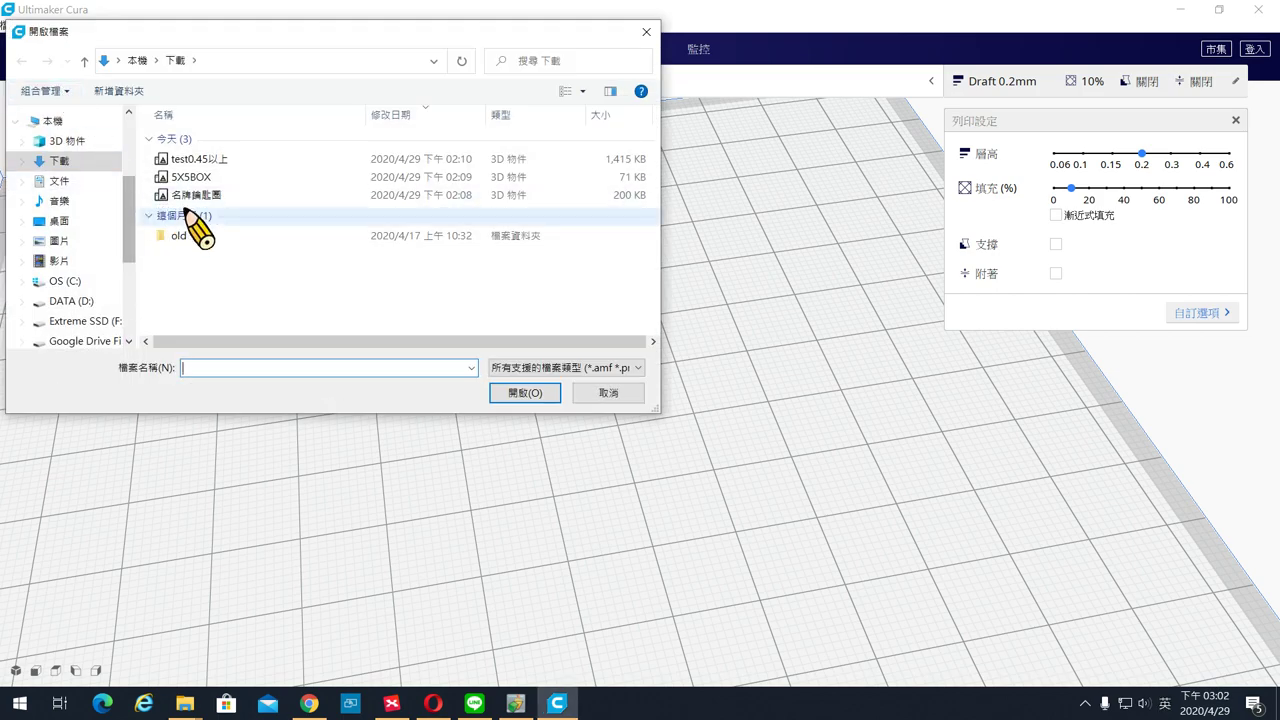
{"action": "left_click", "coordinate": [194, 195]}
{"action": "left_click", "coordinate": [520, 392]}
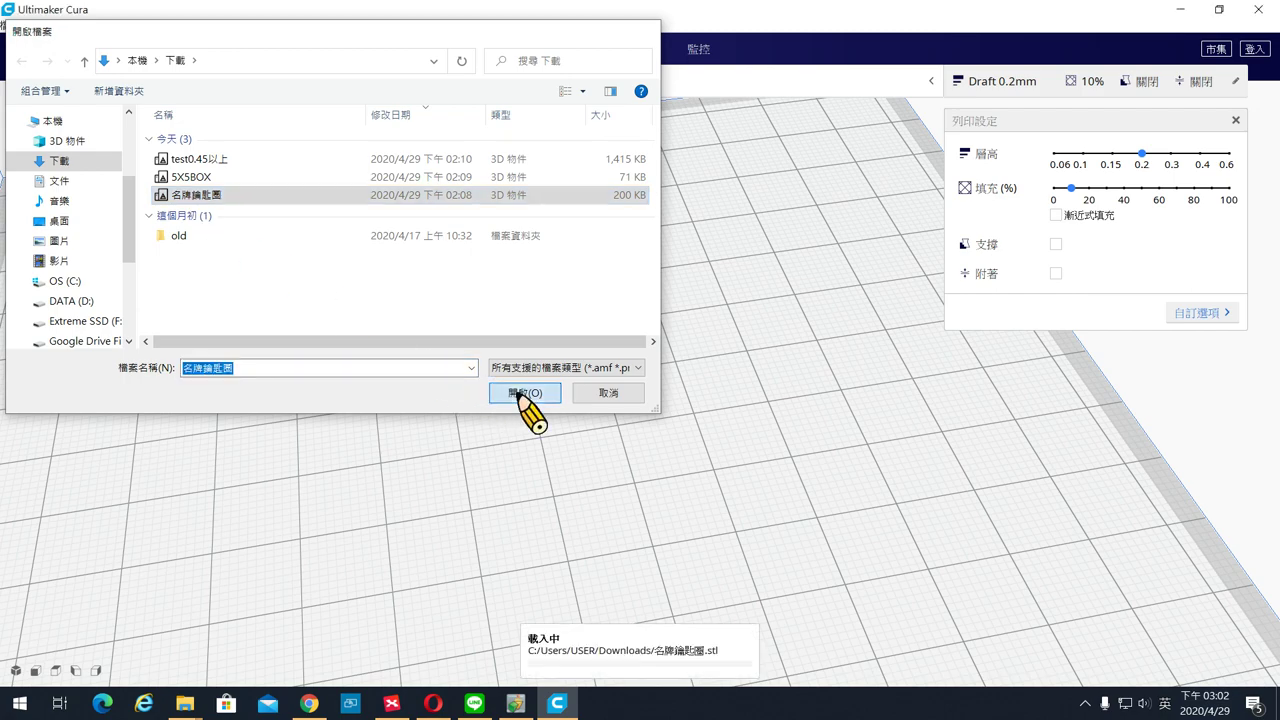
{"action": "right_click_drag", "start_coordinate": [510, 404], "coordinate": [597, 449]}
{"action": "scroll", "coordinate": [665, 523], "scroll_direction": "up", "scroll_amount": 2}
{"action": "scroll", "coordinate": [620, 434], "scroll_direction": "up", "scroll_amount": 3}
{"action": "middle_click_drag", "start_coordinate": [650, 385], "coordinate": [651, 414]}
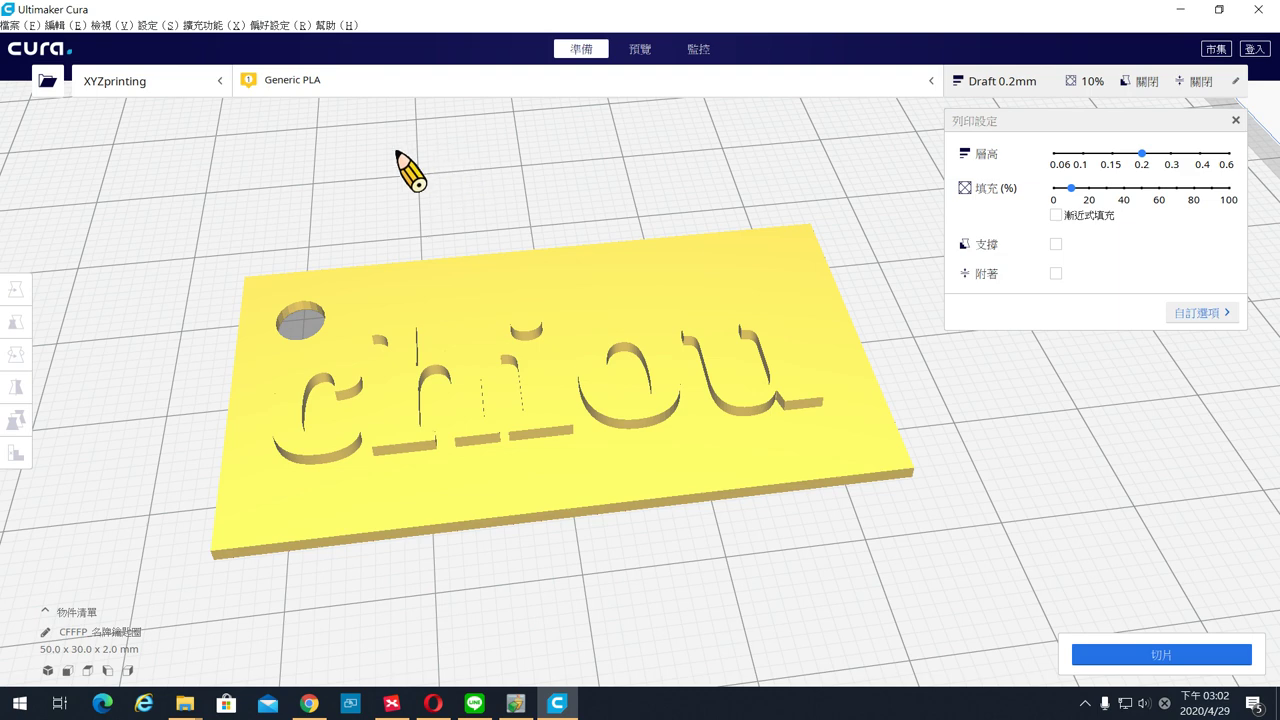
Choose XYZprinting as the printer and apply the Normal 0.15mm profile, discarding the customized settings.
{"action": "left_click", "coordinate": [141, 89]}
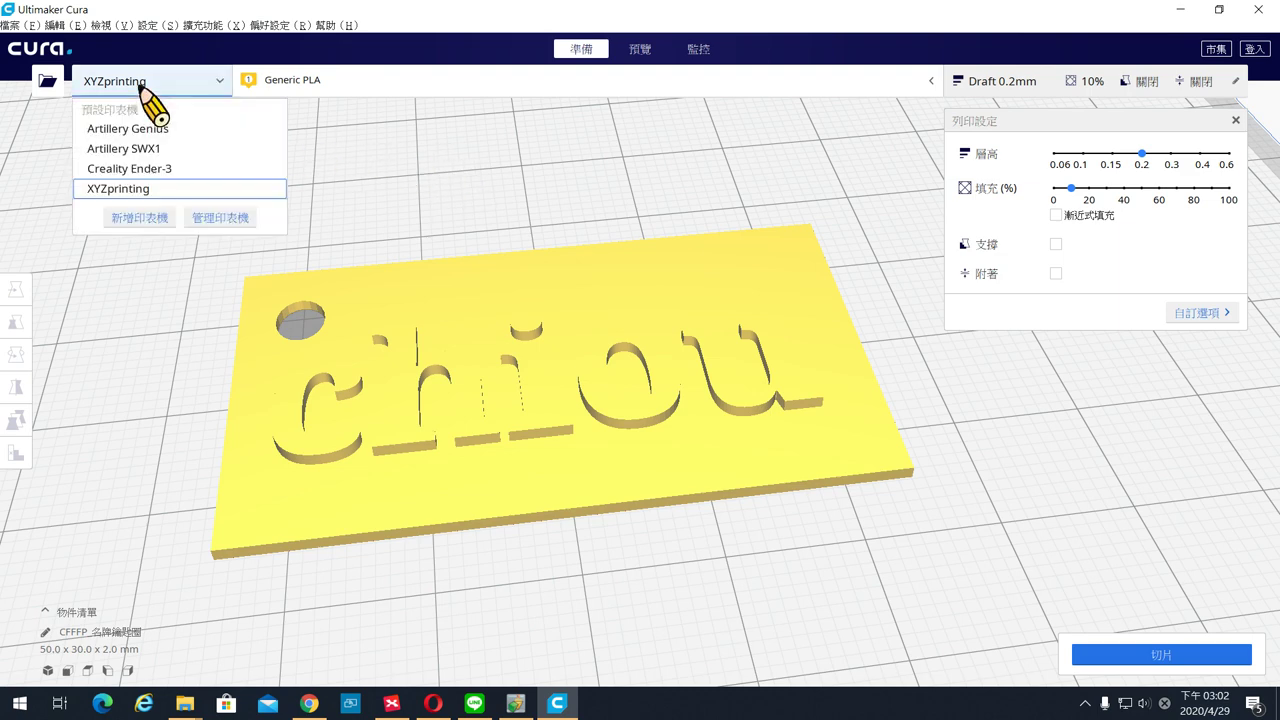
{"action": "left_click", "coordinate": [137, 189]}
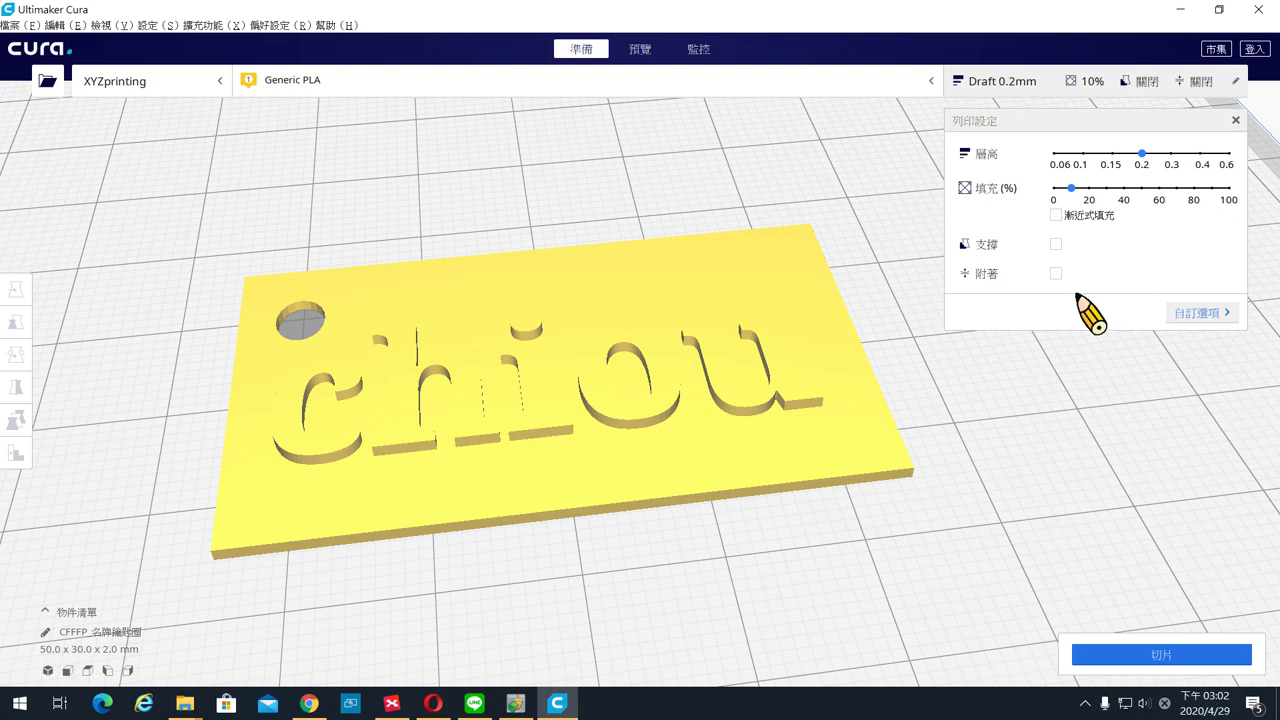
{"action": "left_click", "coordinate": [1208, 315]}
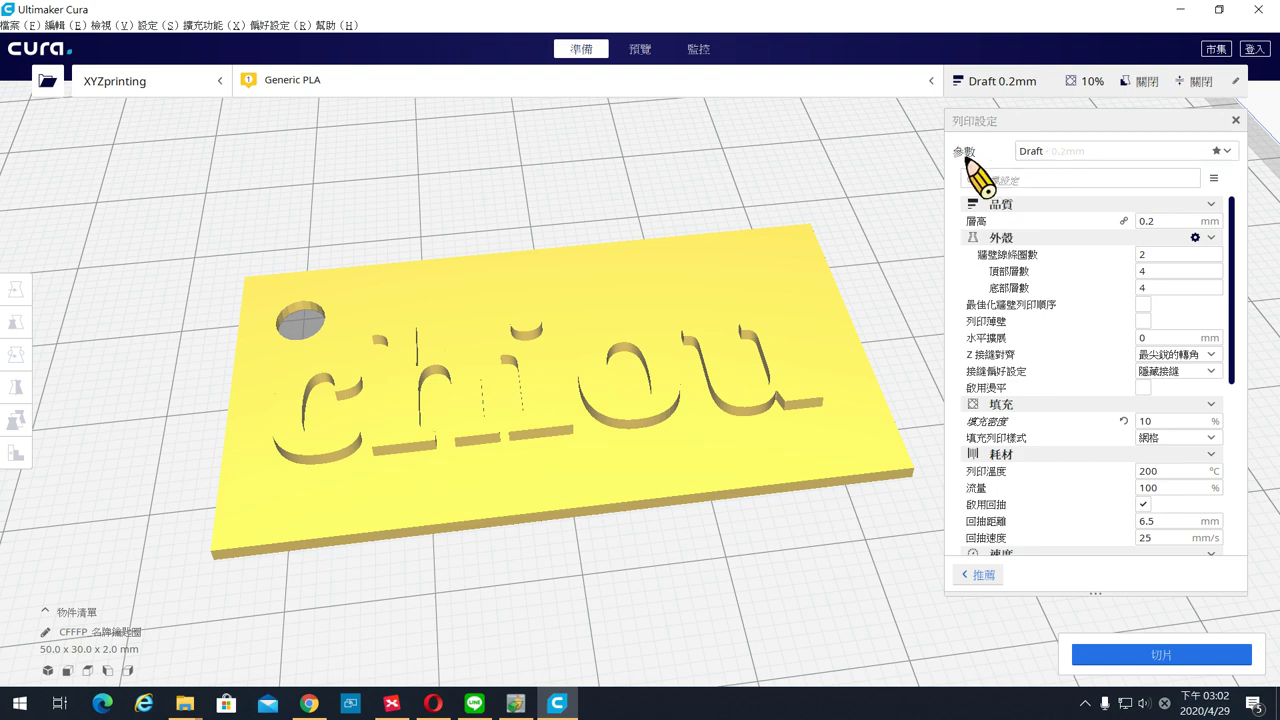
{"action": "left_click", "coordinate": [1046, 150]}
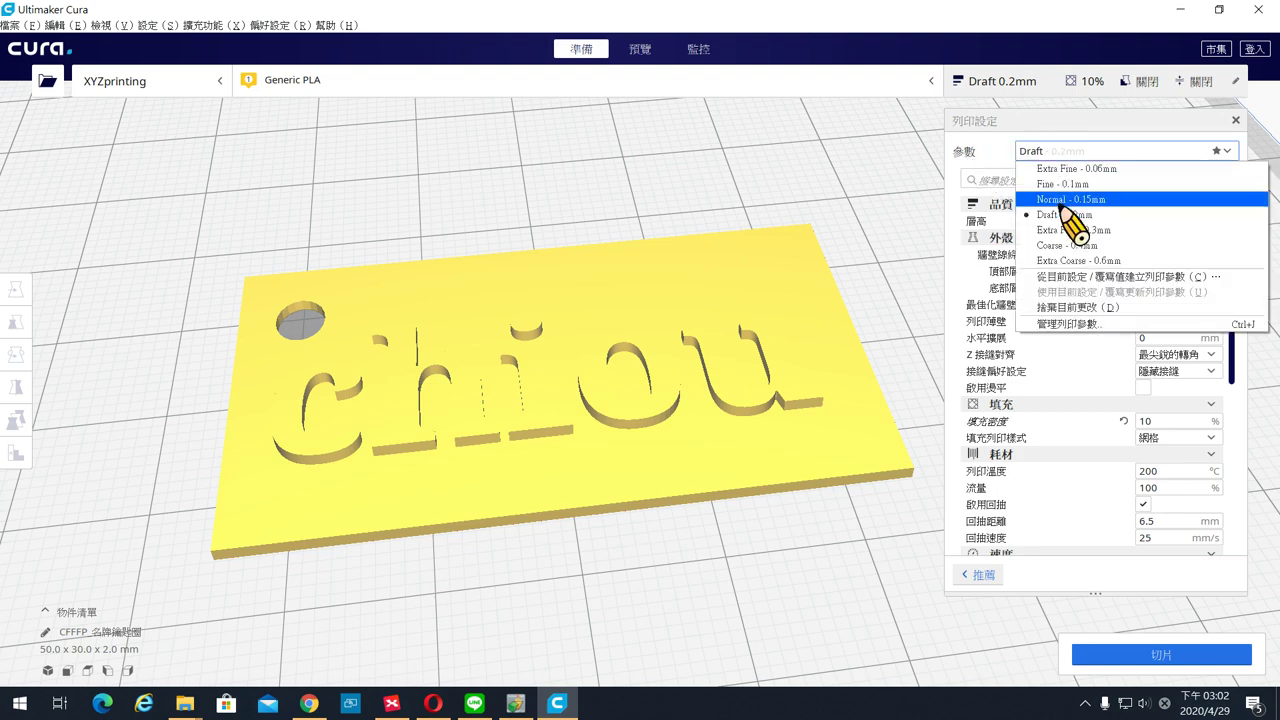
{"action": "left_click", "coordinate": [1058, 199]}
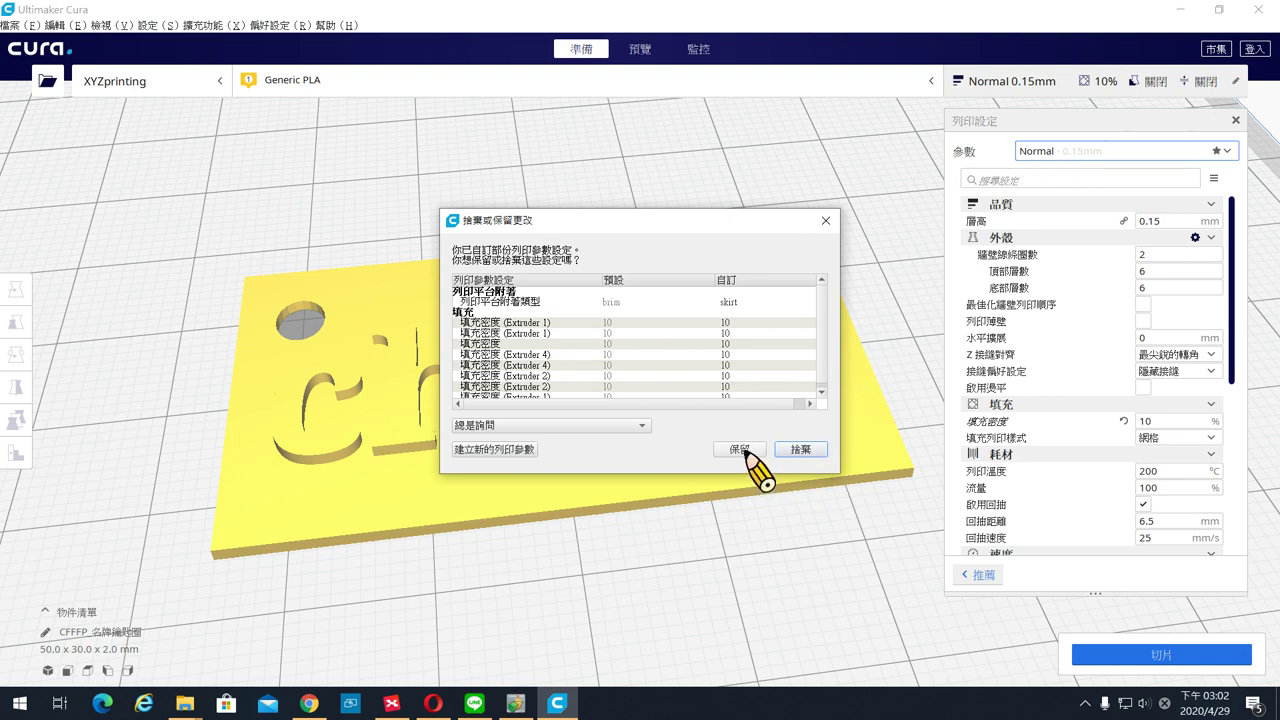
{"action": "left_click", "coordinate": [800, 450]}
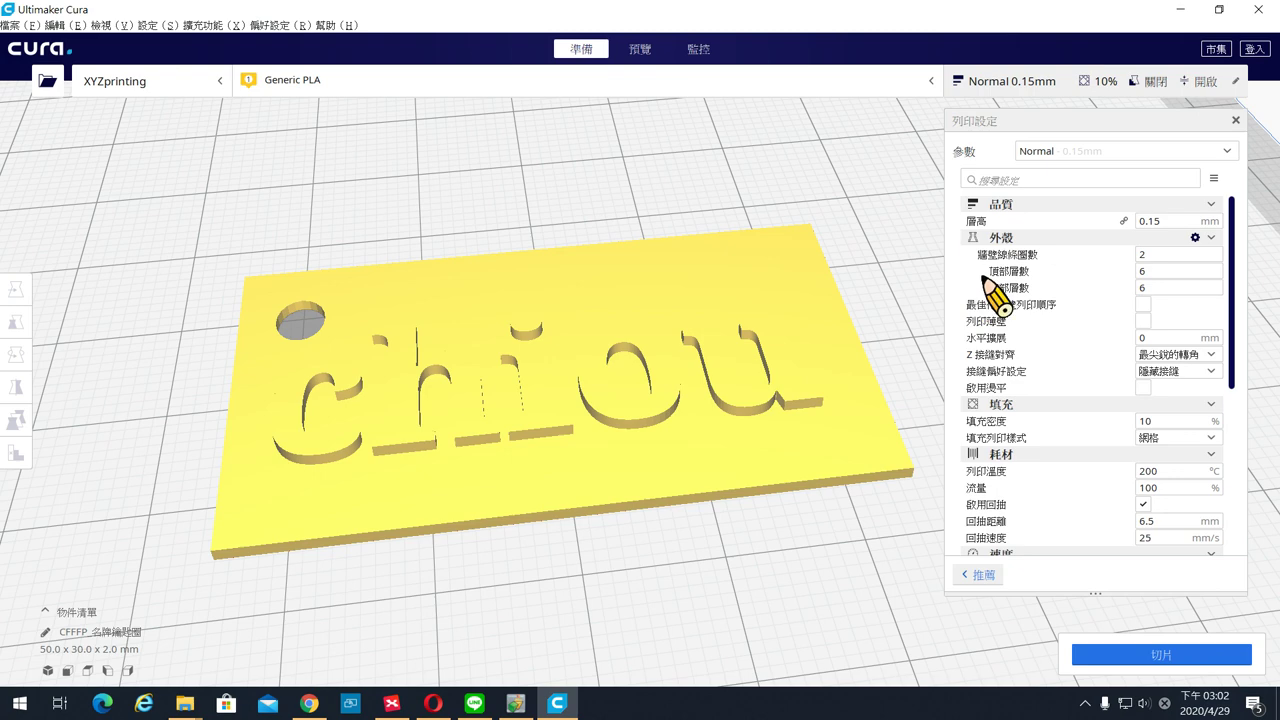
In the recommended print settings, set the layer height to 0.2 mm and turn off build plate adhesion (附著).
{"action": "left_click", "coordinate": [982, 576]}
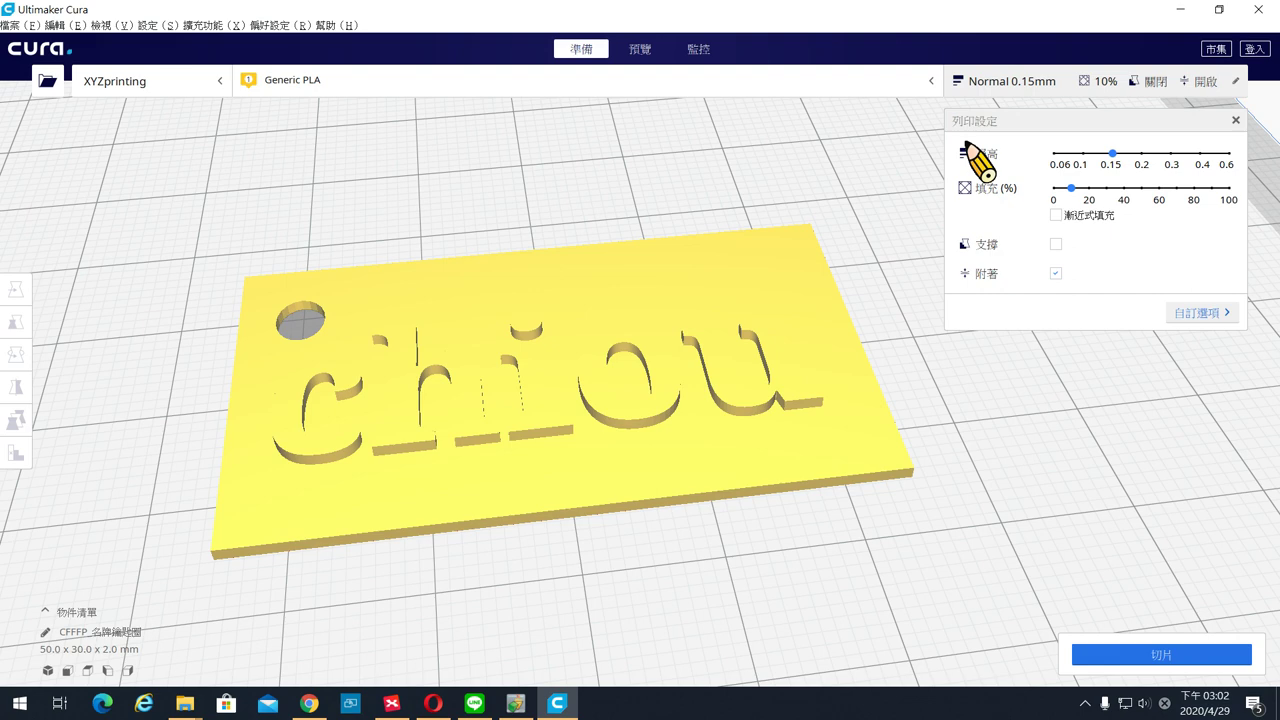
{"action": "left_click_drag", "start_coordinate": [1114, 156], "coordinate": [1140, 165]}
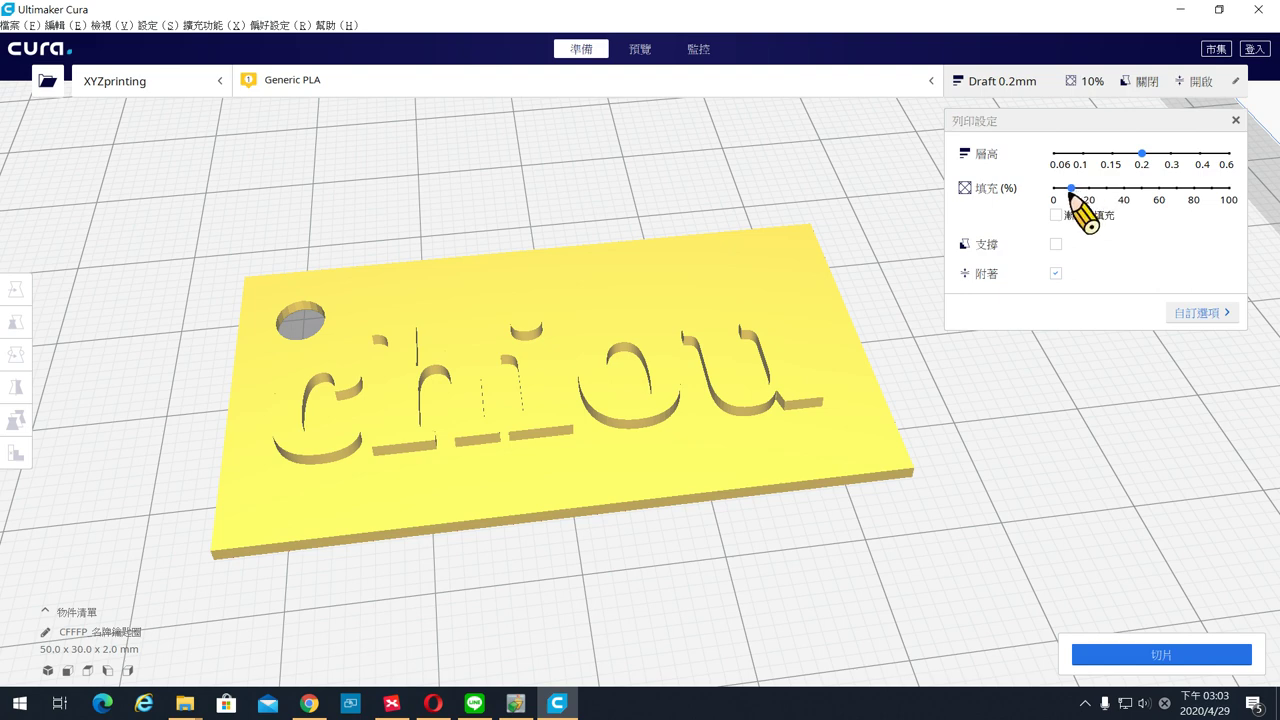
{"action": "left_click", "coordinate": [1062, 274]}
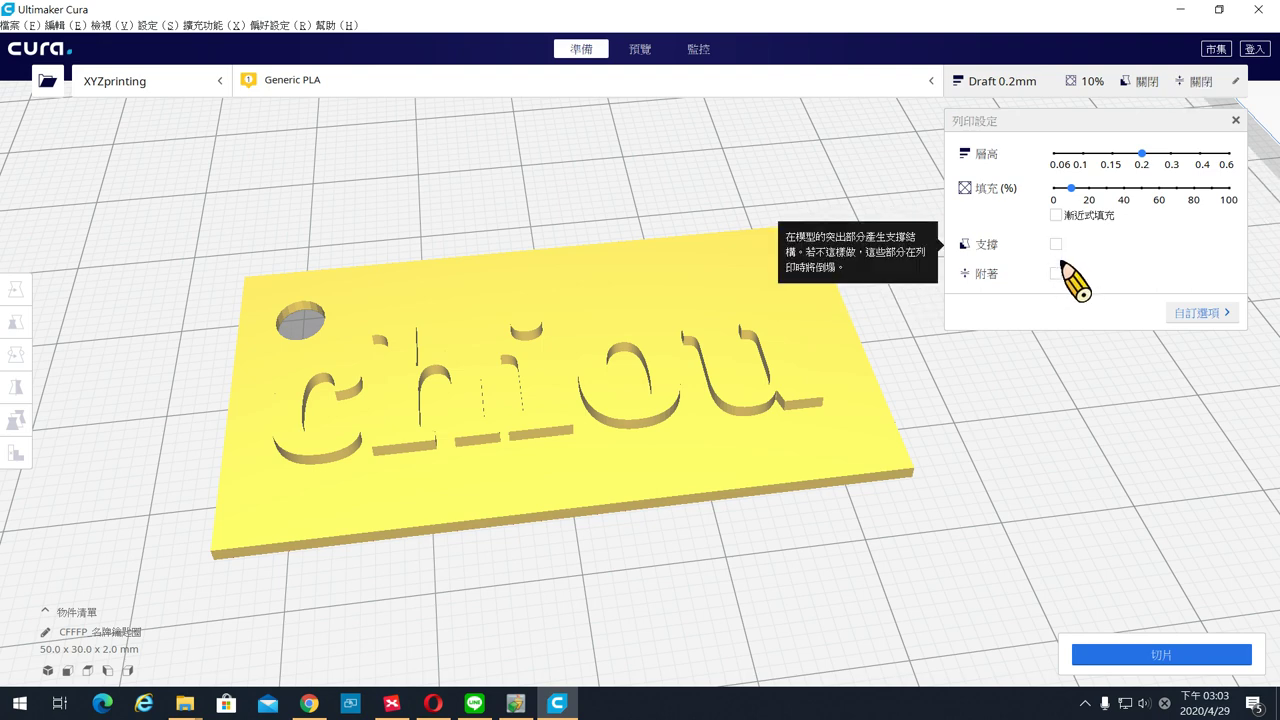
Slice the name tag and display its layer preview.
{"action": "left_click", "coordinate": [1153, 656]}
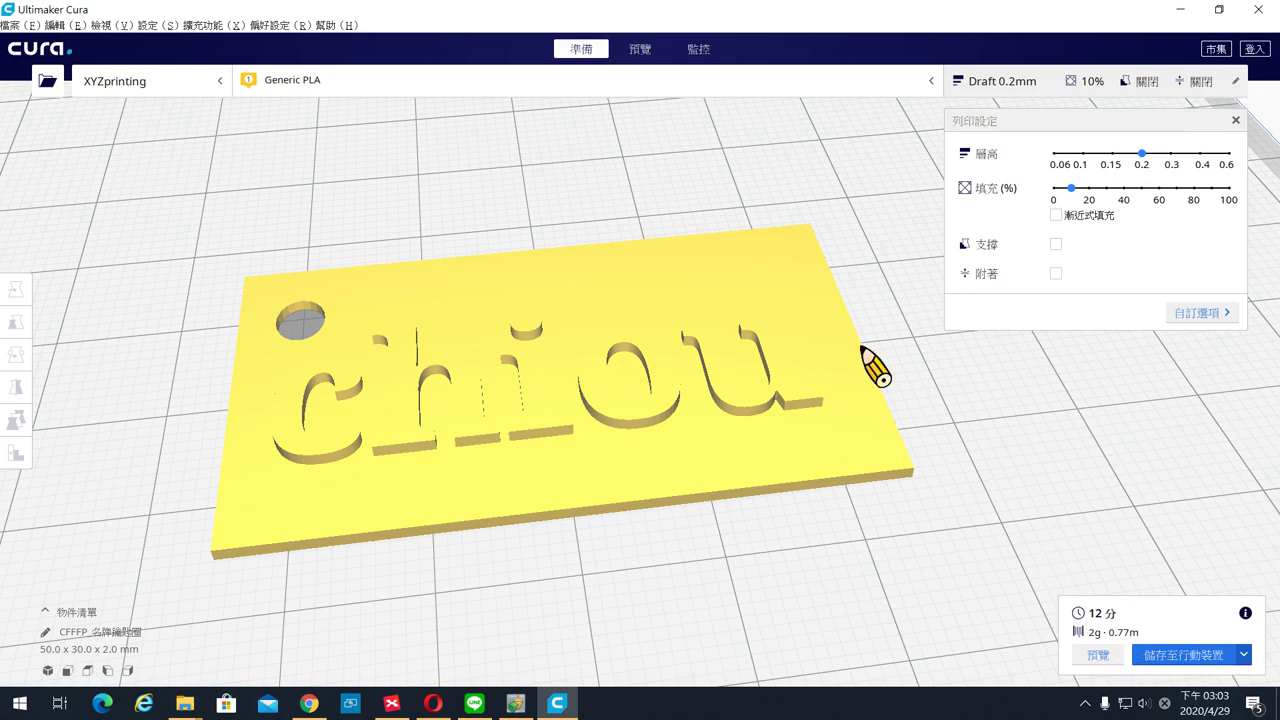
{"action": "left_click", "coordinate": [640, 49]}
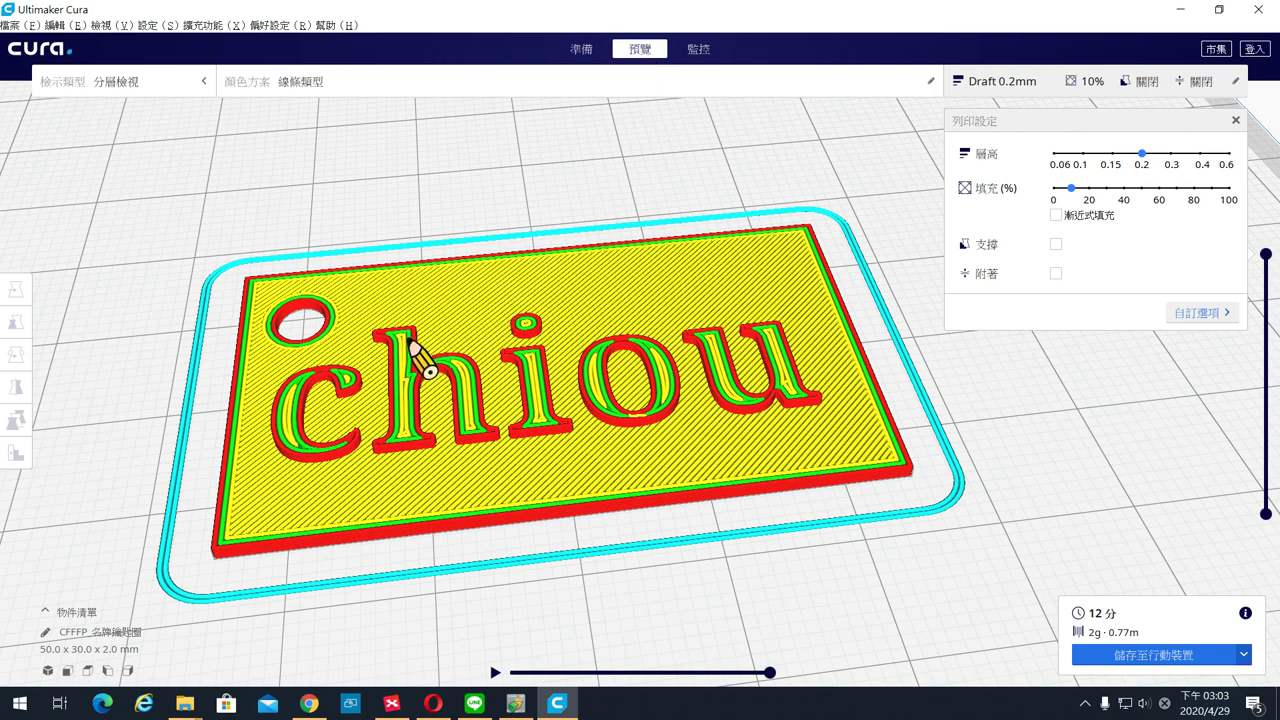
Compare the 耗材顏色 and 線條類型 color schemes in the layer preview and examine the sliced upper layers.
{"action": "left_click", "coordinate": [262, 86]}
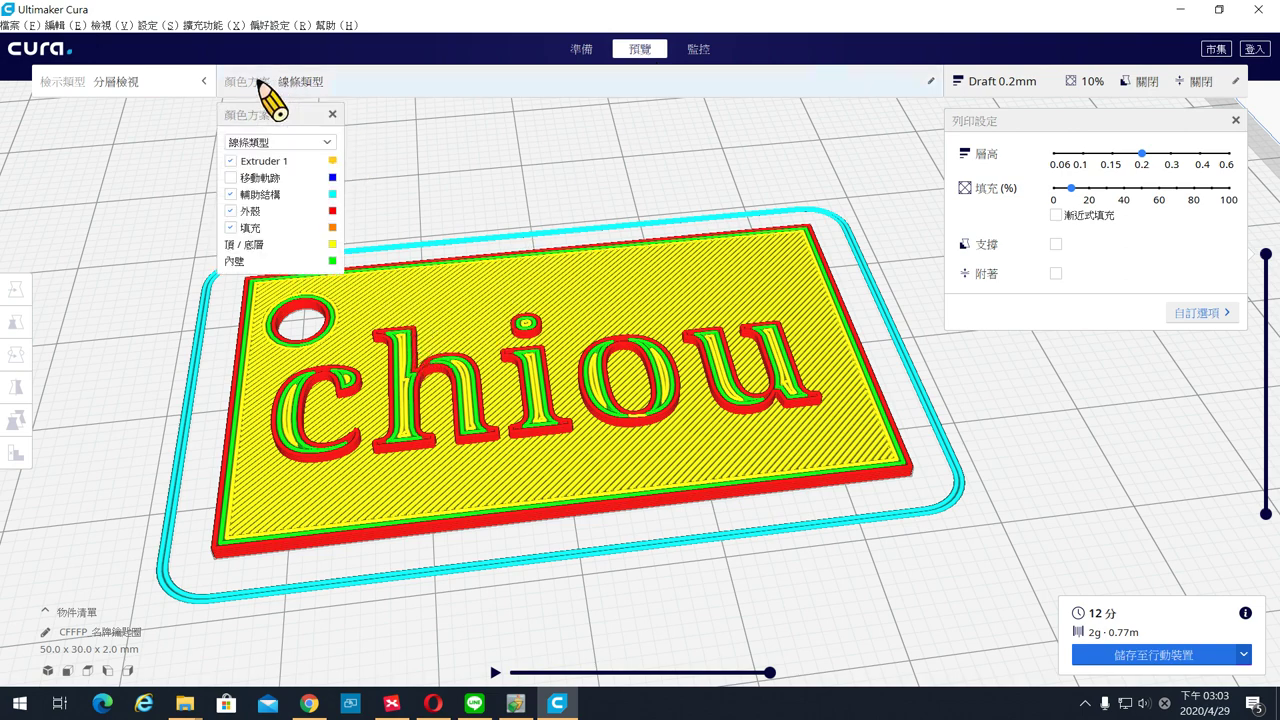
{"action": "left_click", "coordinate": [260, 141]}
{"action": "left_click", "coordinate": [258, 158]}
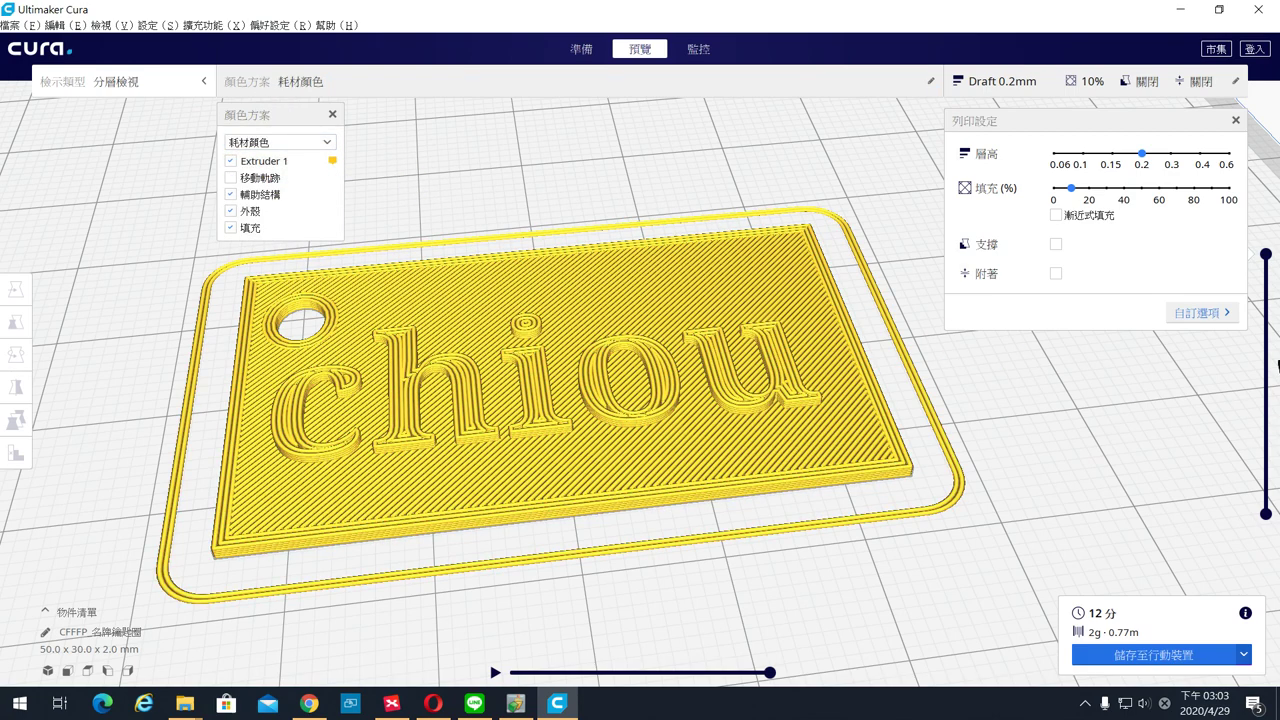
{"action": "mouse_move", "coordinate": [1266, 256]}
{"action": "left_mouse_down"}
{"action": "mouse_move", "coordinate": [1266, 497]}
{"action": "mouse_move", "coordinate": [1266, 263]}
{"action": "left_mouse_up"}
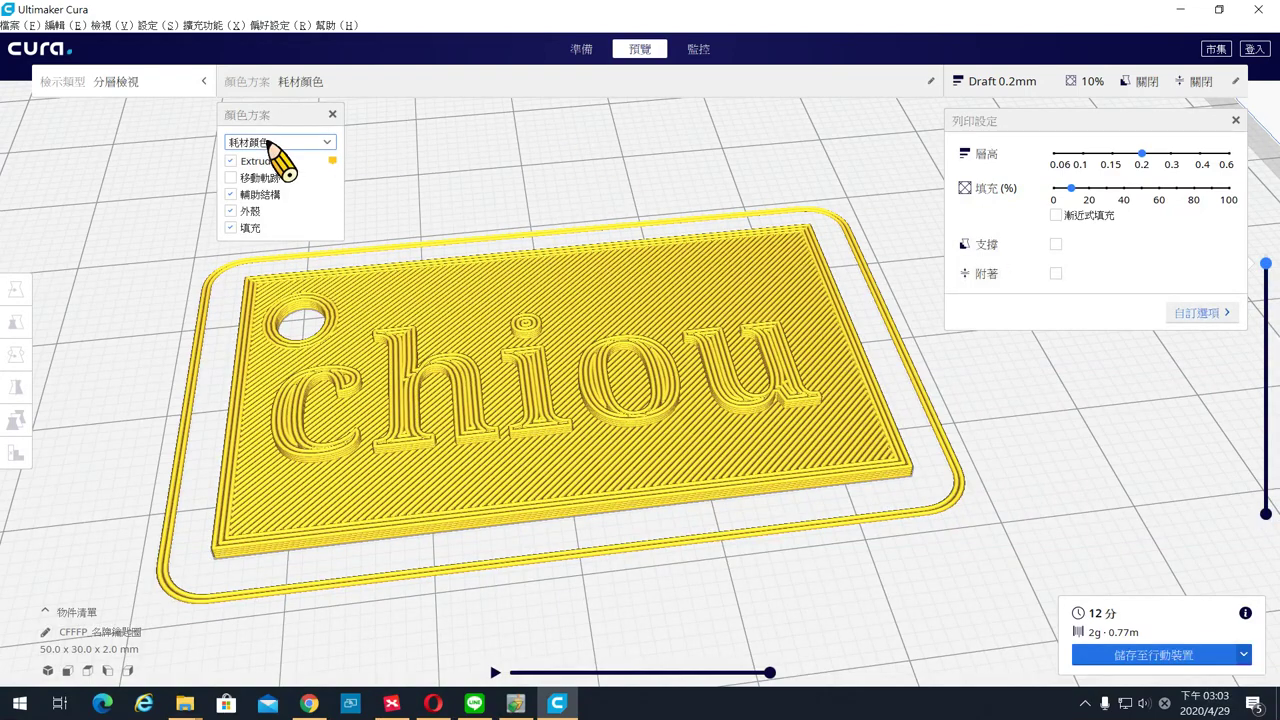
{"action": "left_click", "coordinate": [272, 143]}
{"action": "left_click", "coordinate": [270, 169]}
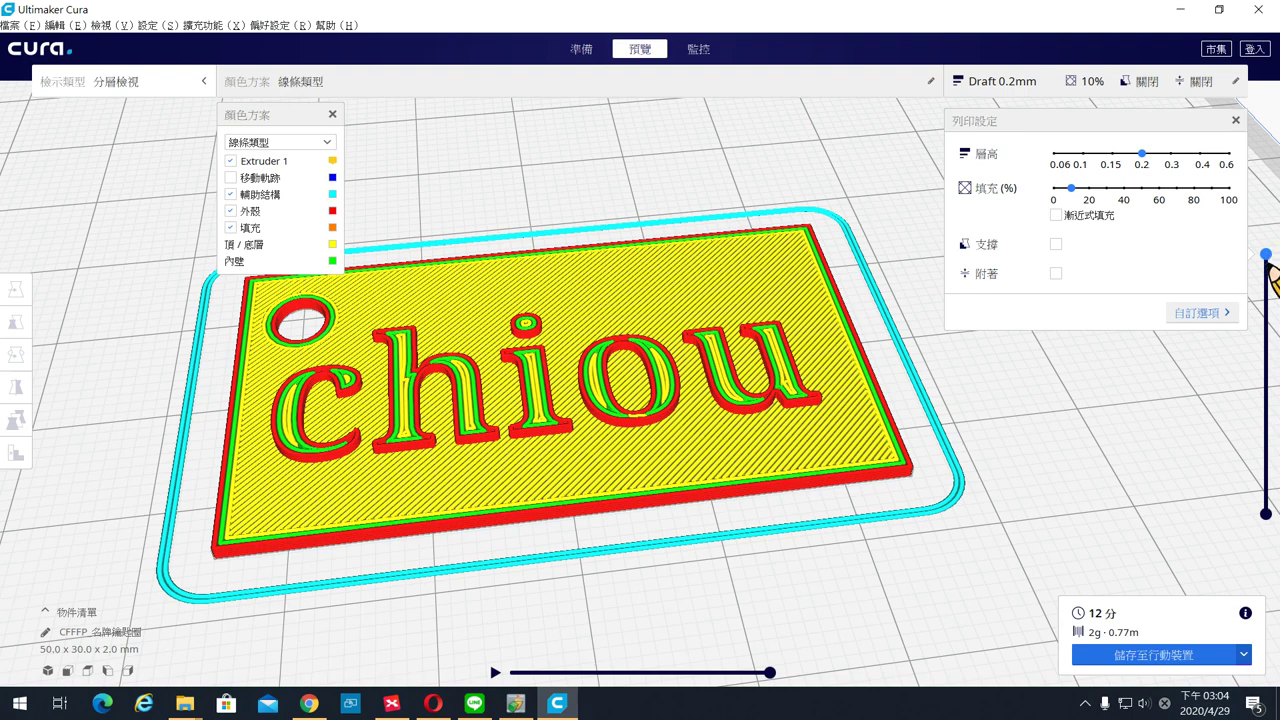
{"action": "mouse_move", "coordinate": [1268, 262]}
{"action": "left_mouse_down"}
{"action": "mouse_move", "coordinate": [1268, 505]}
{"action": "mouse_move", "coordinate": [1266, 262]}
{"action": "left_mouse_up"}
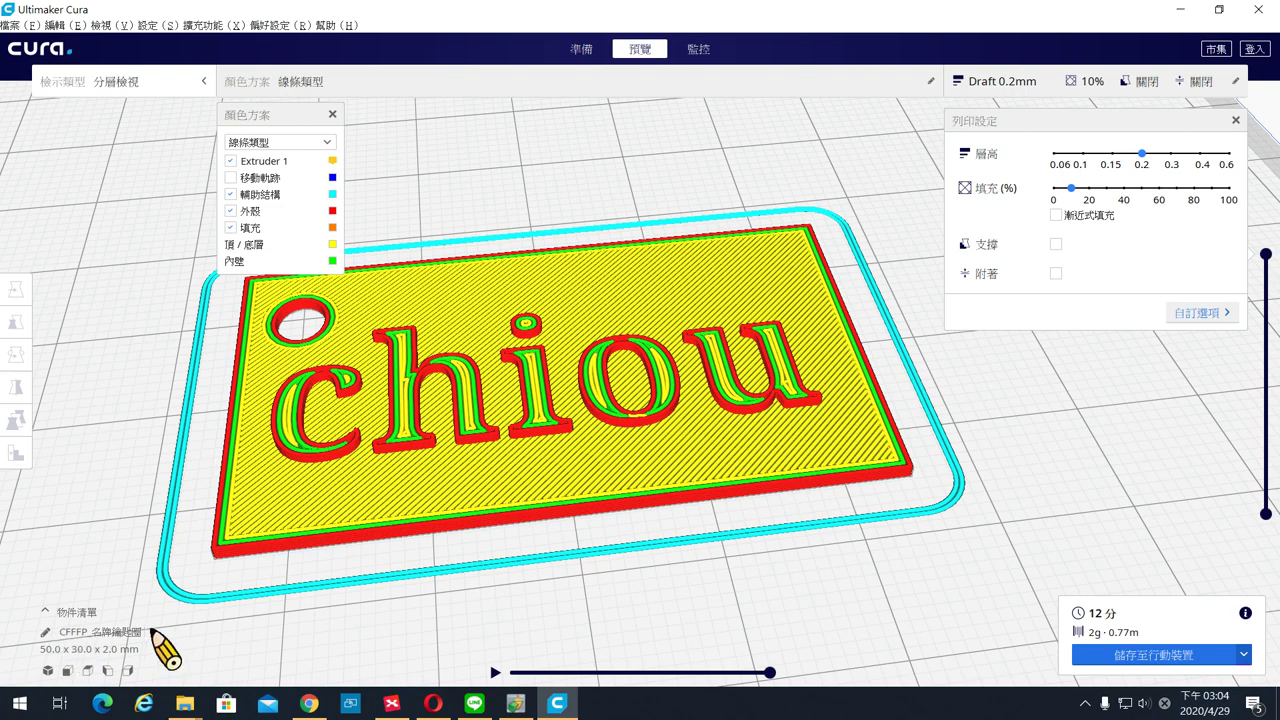
Rename the print job to name and save its G-code to the removable drive (H:).
{"action": "left_click", "coordinate": [40, 633]}
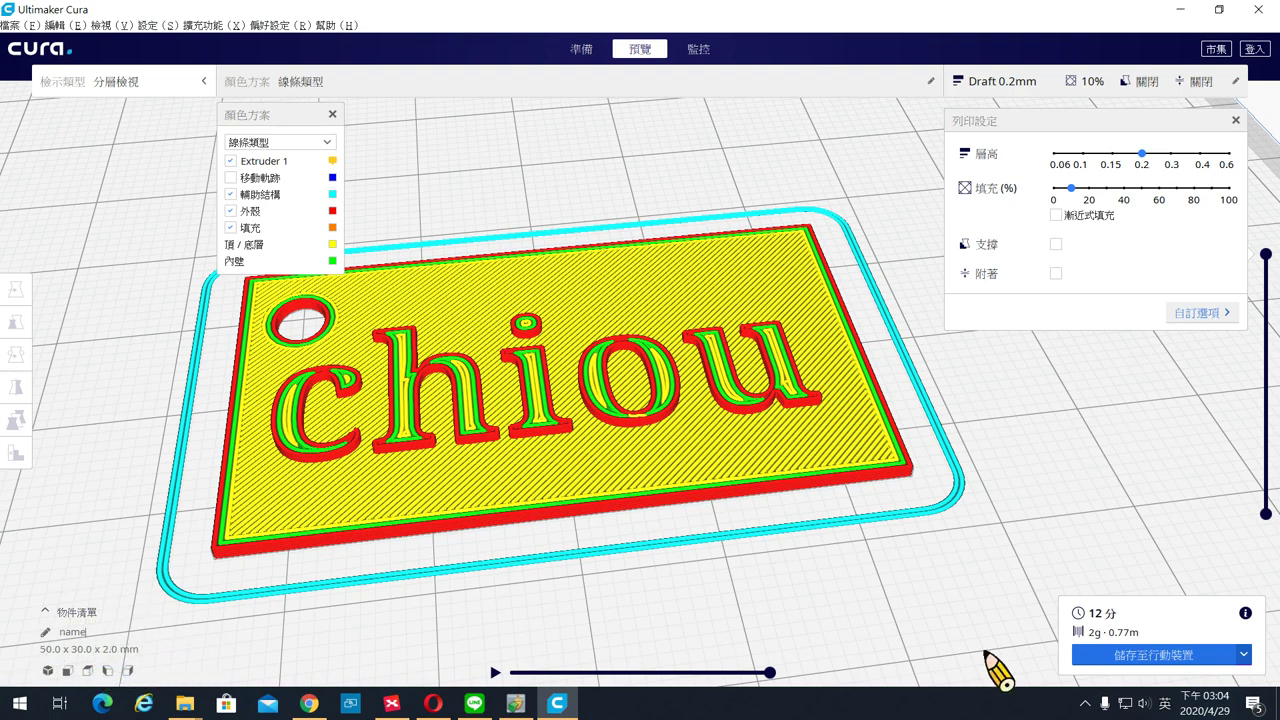
{"action": "left_click", "coordinate": [1162, 662]}
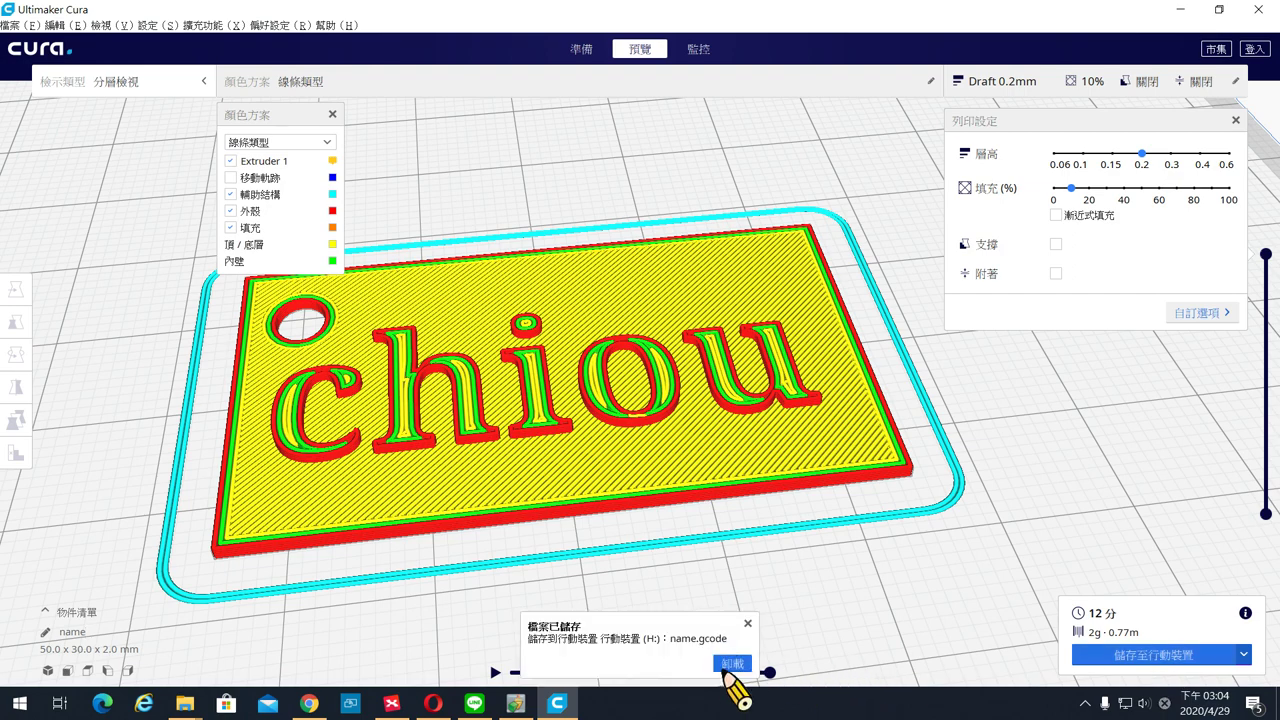